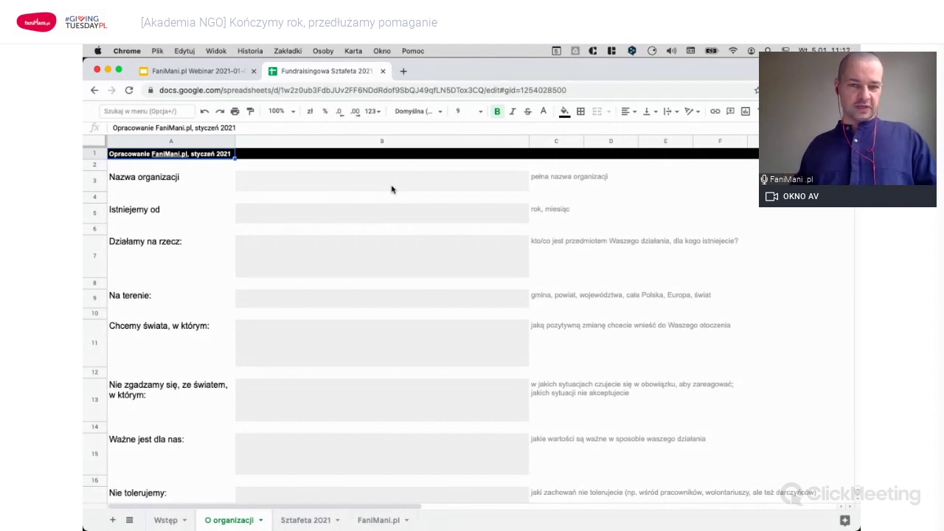
Review the organisation profile's answer cells for name, founding date, beneficiaries and area of activity.
click(390, 189)
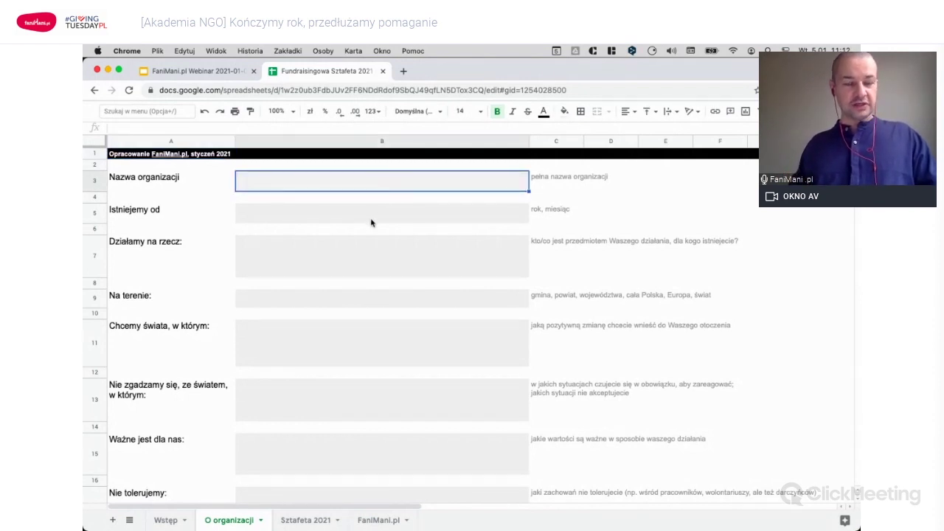
click(378, 216)
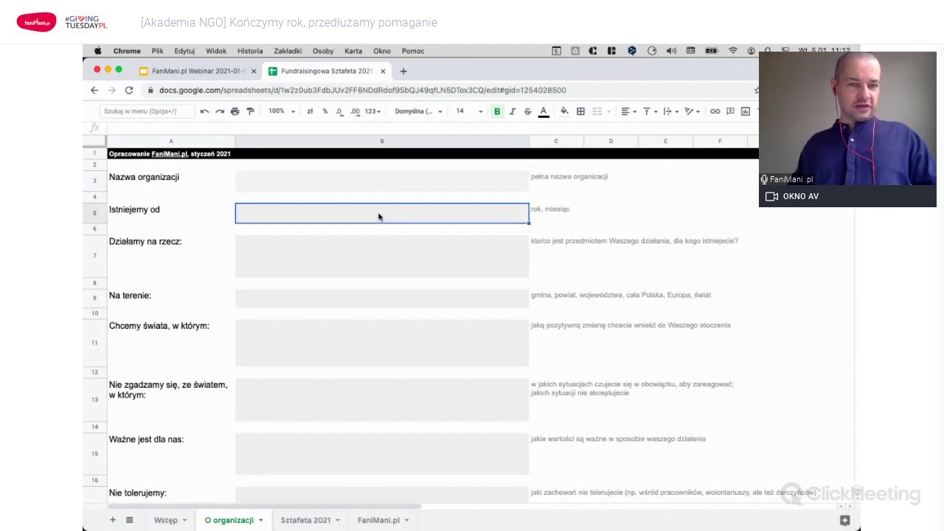
click(351, 267)
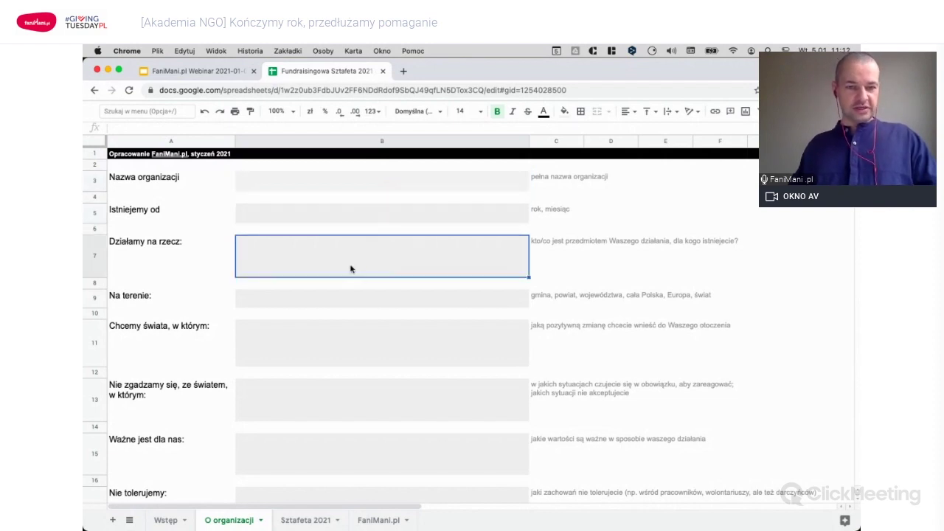
click(346, 299)
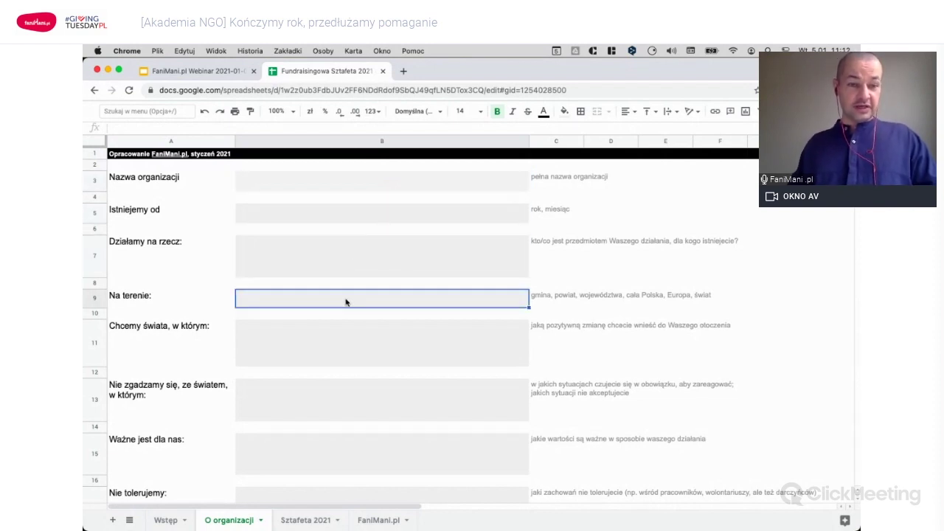
Examine the "Chcemy świata, w którym" and "Nie zgadzamy się, ze światem, w którym" rows of the organisation profile.
click(225, 329)
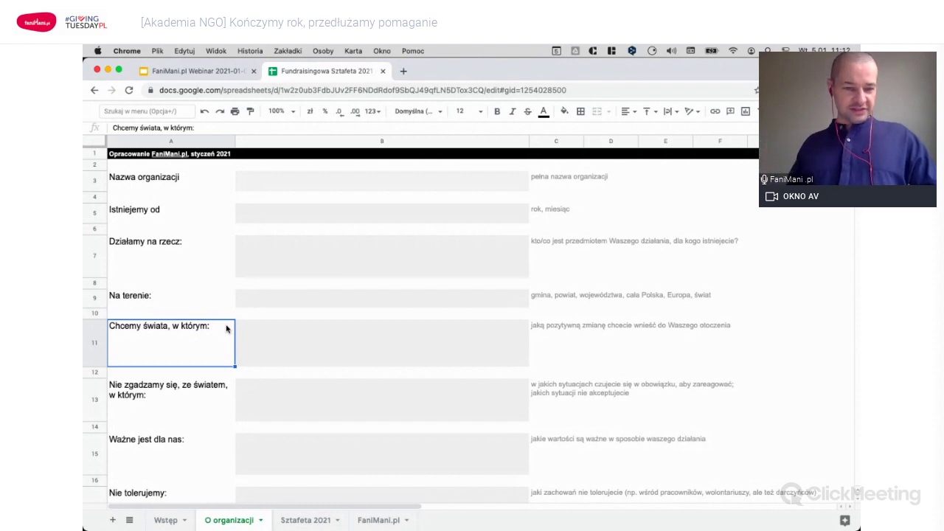
key(Down)
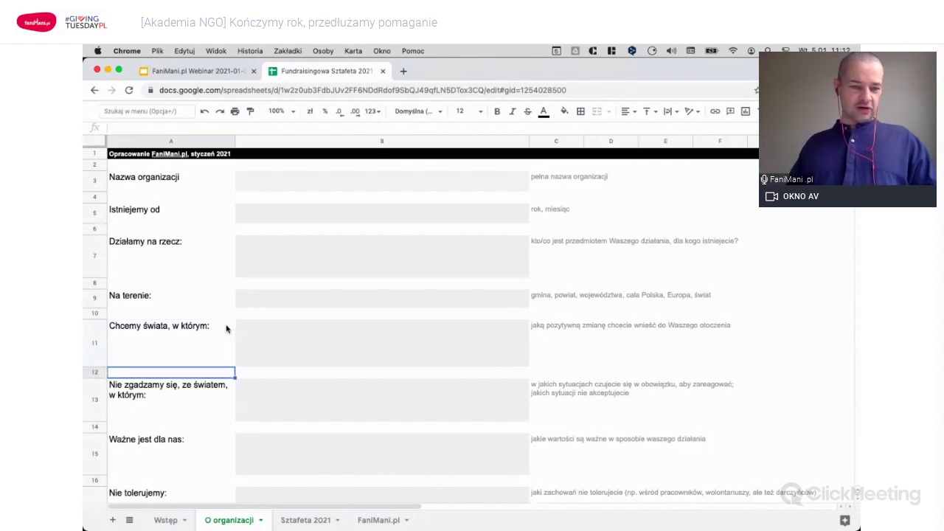
key(Down)
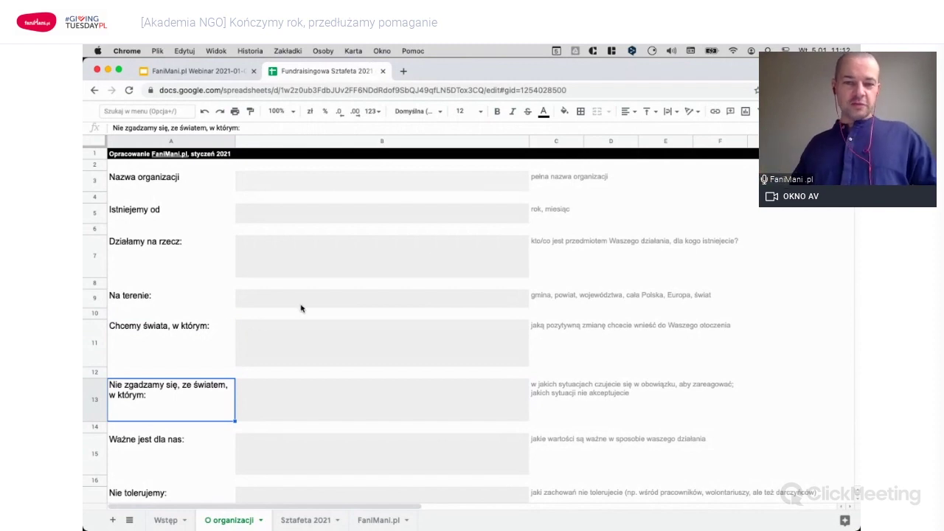
click(517, 360)
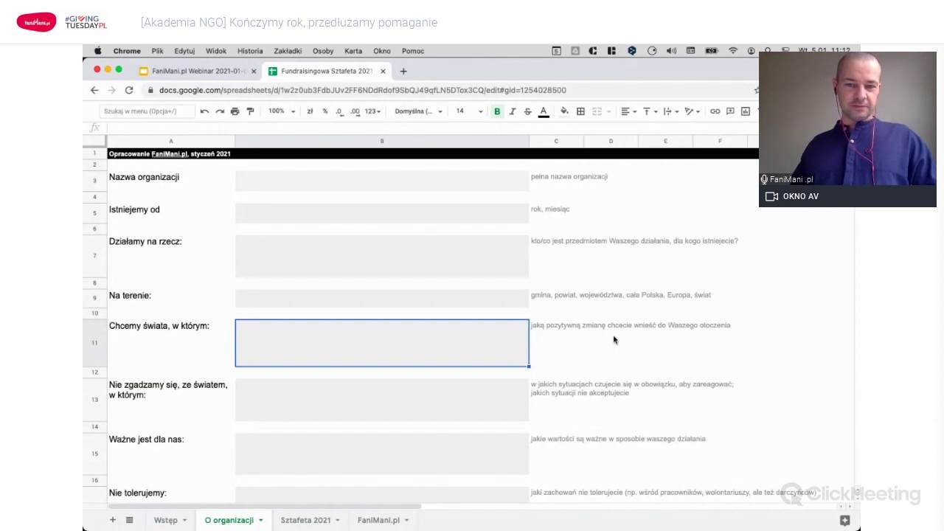
scroll(615, 341, down, 2)
scroll(613, 340, down, 2)
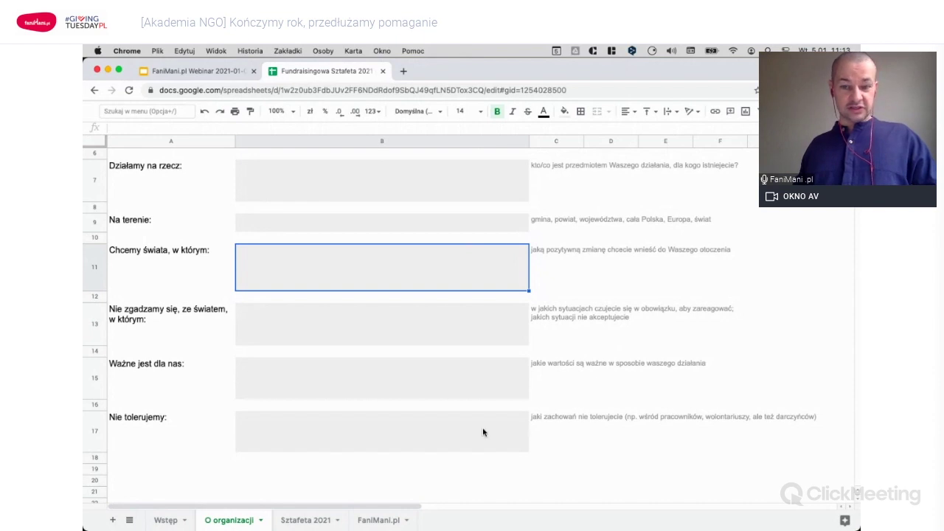
Examine the "Nie tolerujemy" answer cell and its hint about behaviours the organisation does not tolerate.
click(525, 432)
click(196, 432)
click(289, 431)
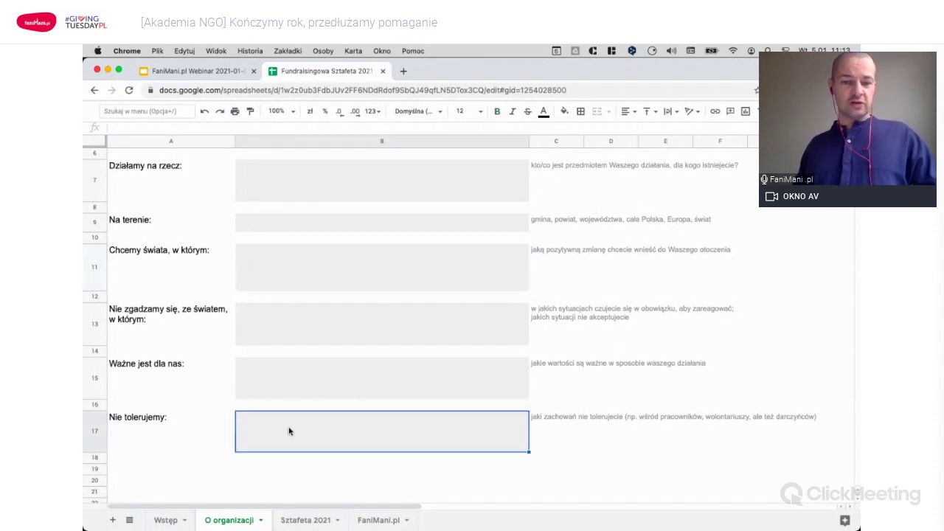
click(549, 420)
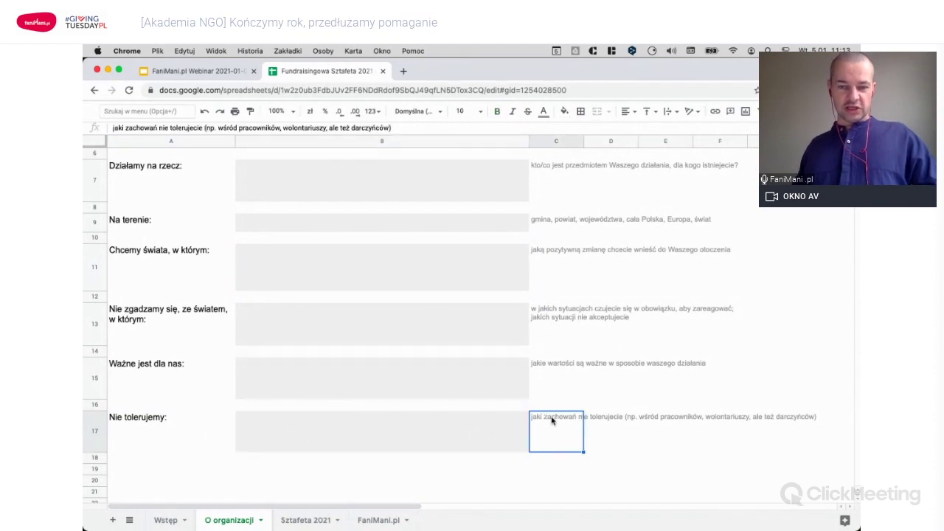
click(593, 435)
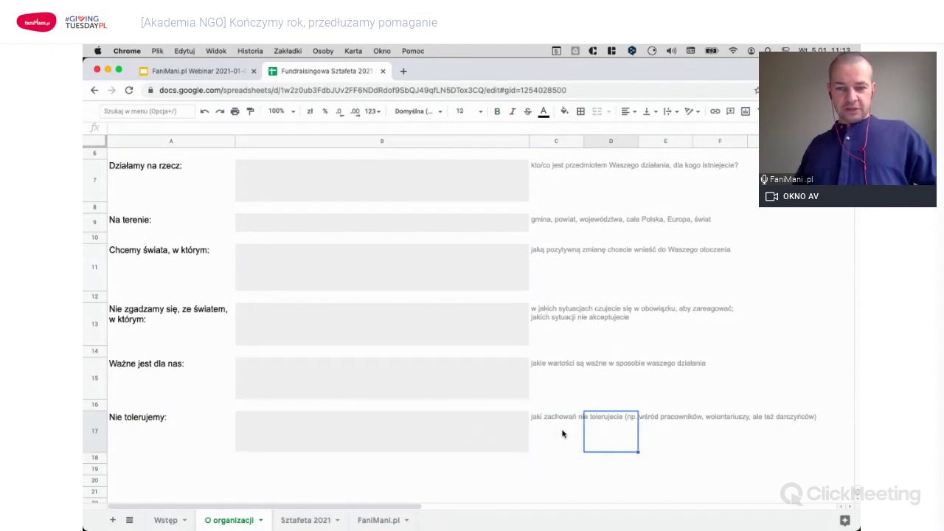
click(562, 435)
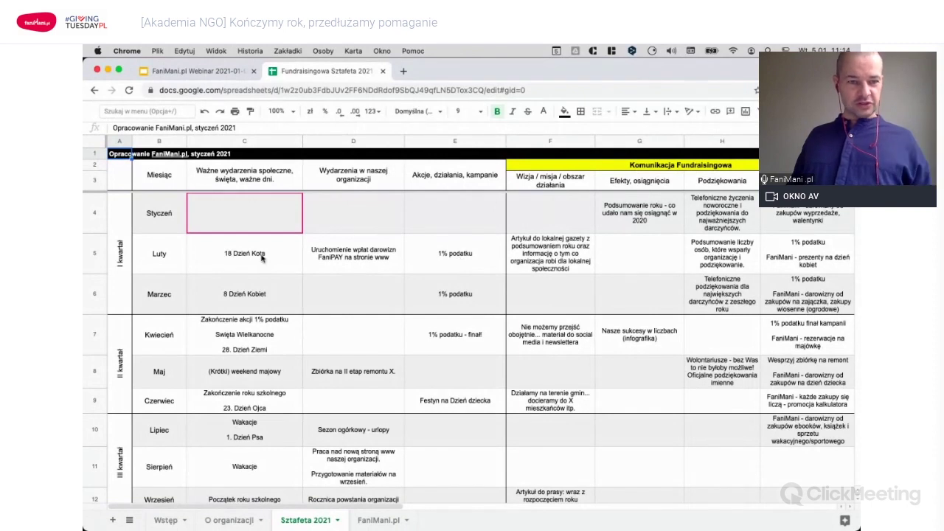
Examine the month column and the "Ważne wydarzenia społeczne, święta, ważne dni" column in the Sztafeta 2021 sheet.
click(121, 255)
click(169, 254)
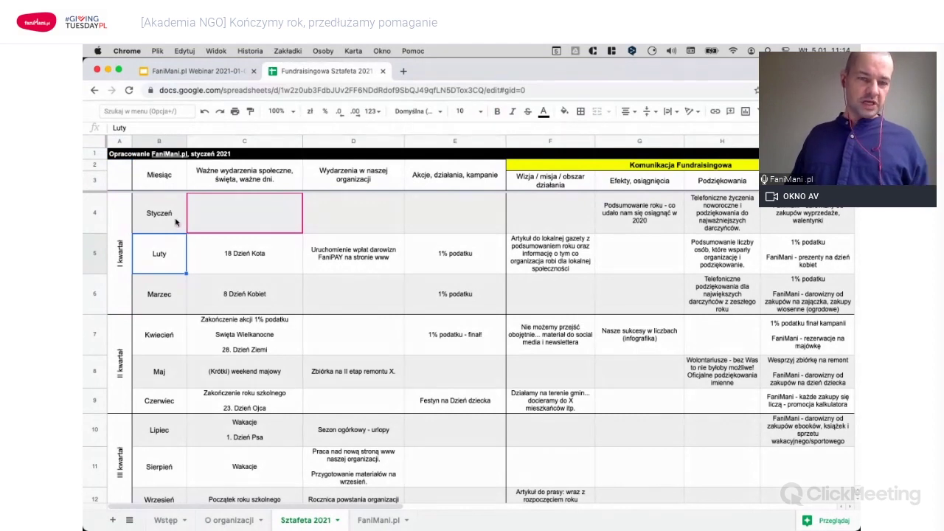
click(221, 223)
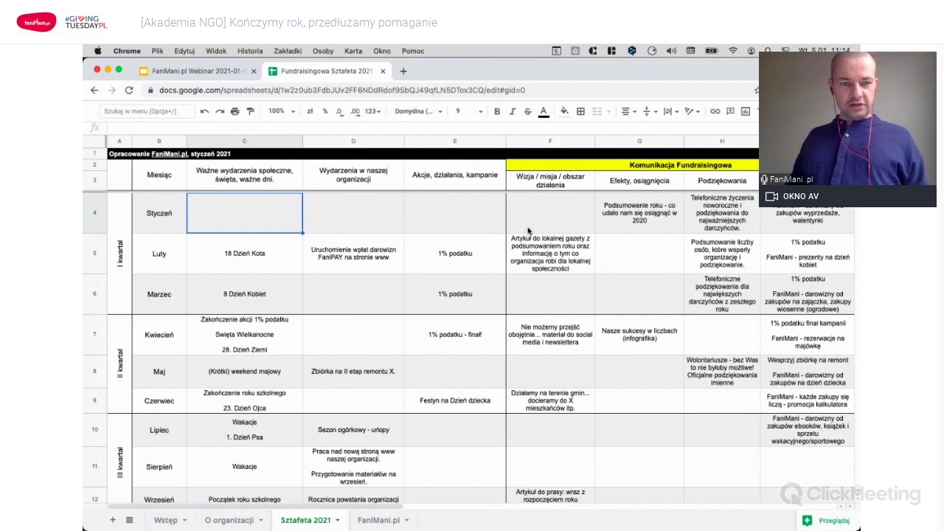
click(275, 186)
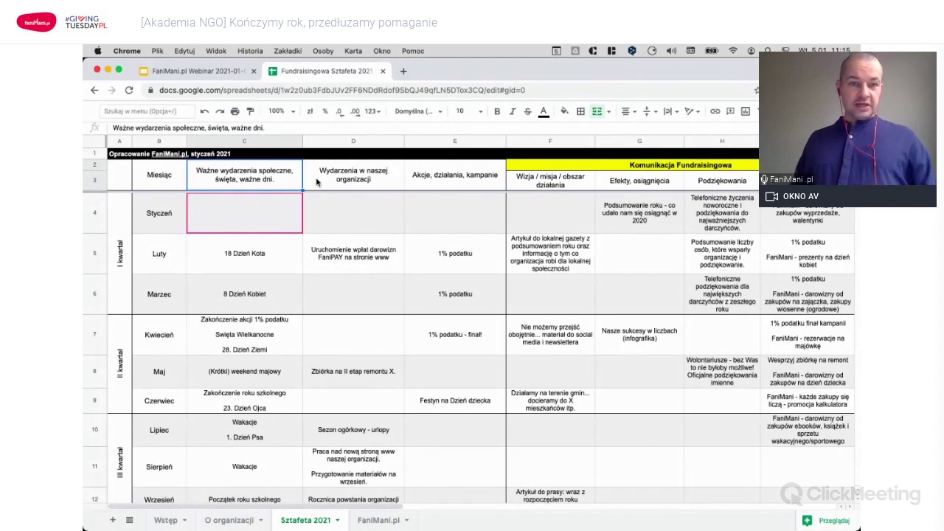
Review the "Wydarzenia w naszej organizacji" column, checking the May, July and September entries.
click(361, 178)
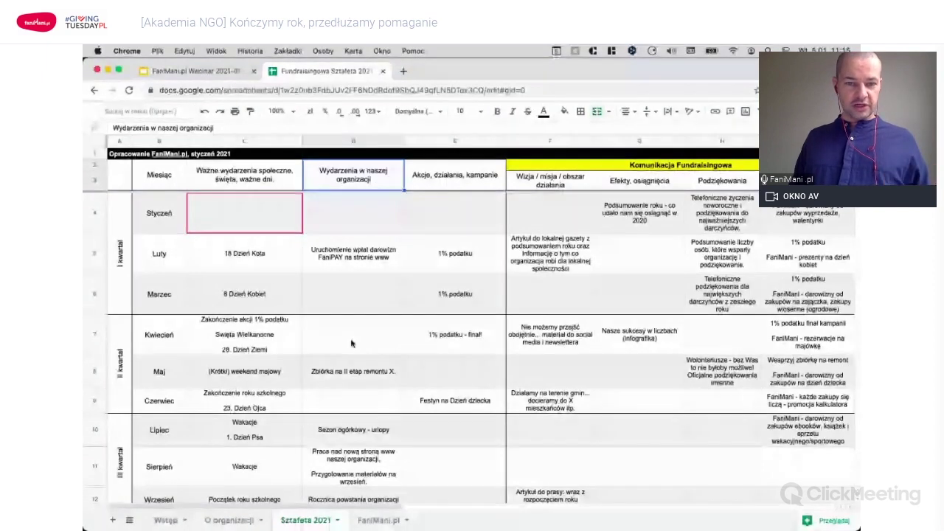
click(353, 371)
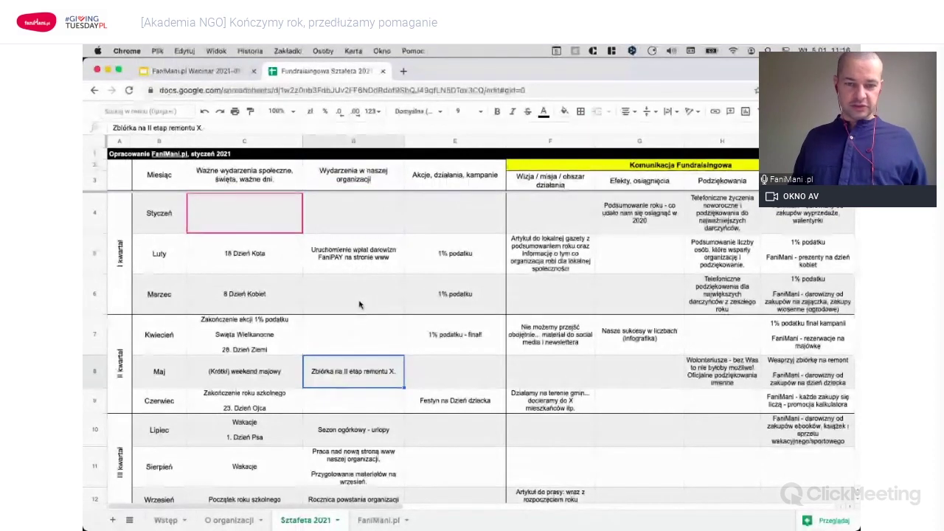
scroll(356, 332, down, 2)
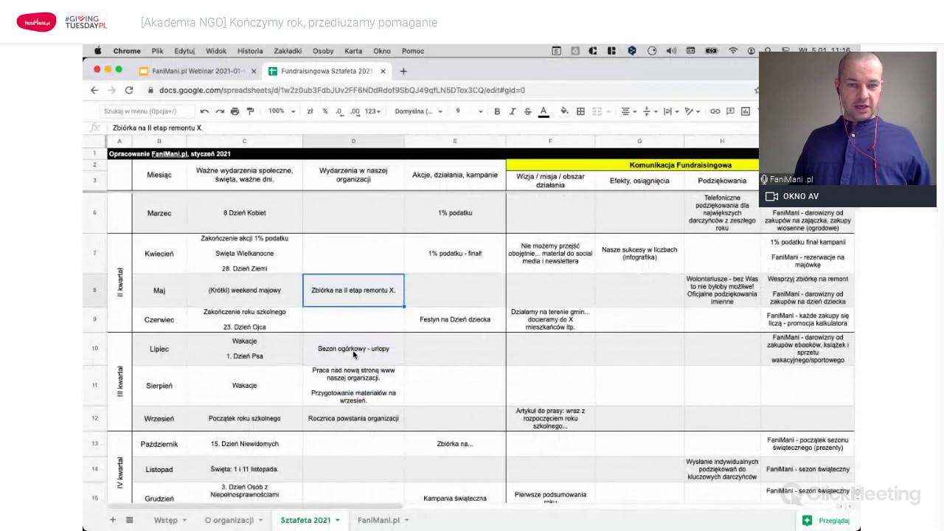
click(358, 359)
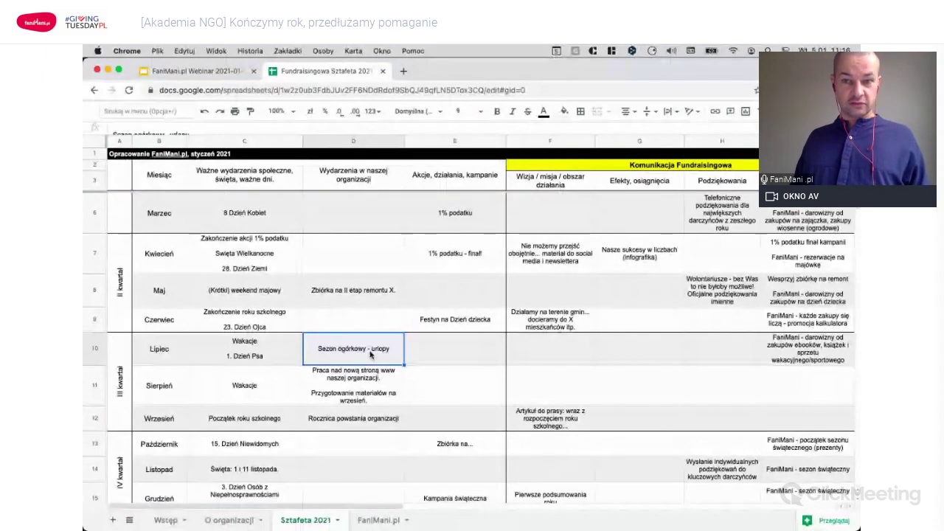
scroll(371, 354, down, 2)
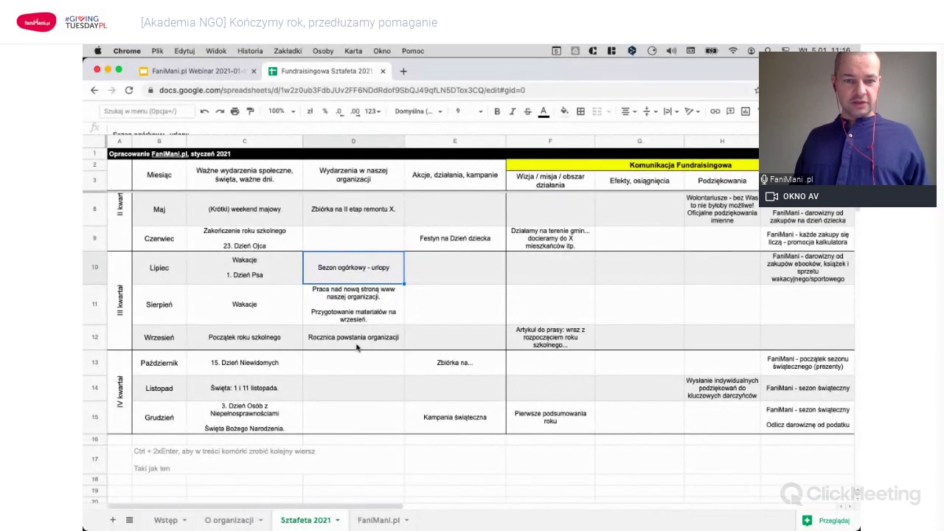
click(335, 343)
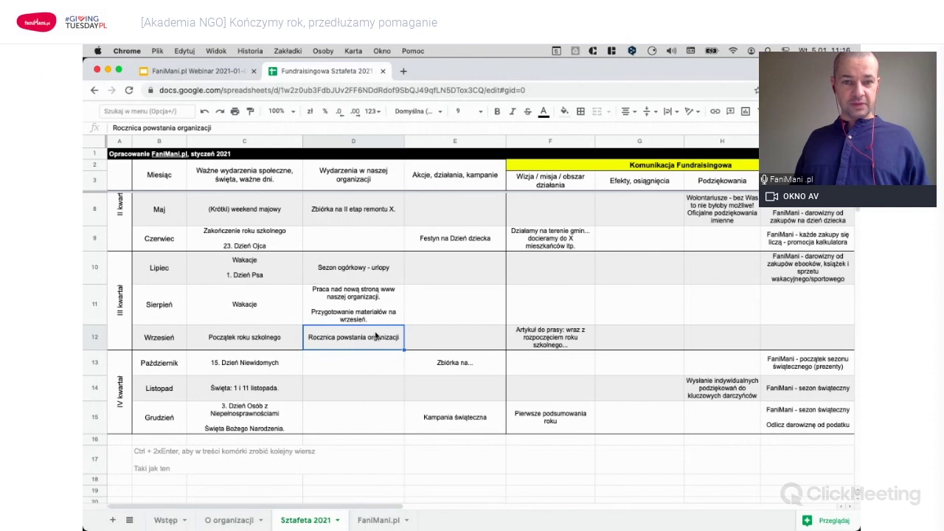
Review the "Akcje, działania, kampanie" column for January through June, including the 1% tax campaign and Children's Day festival.
scroll(374, 335, up, 5)
click(451, 182)
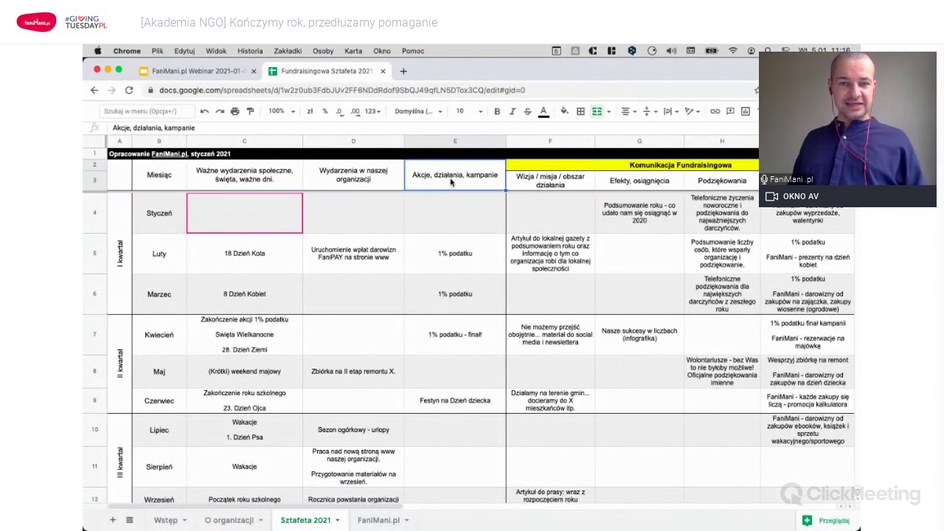
click(459, 222)
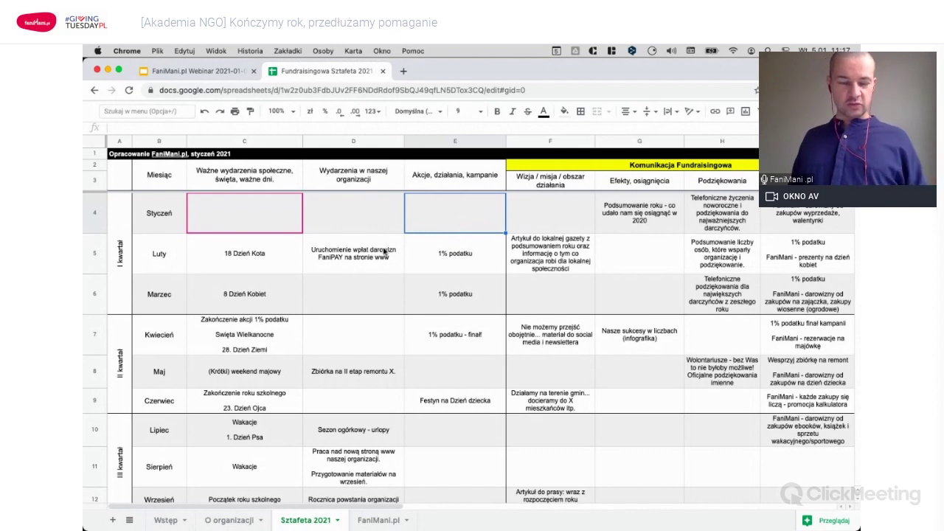
click(436, 255)
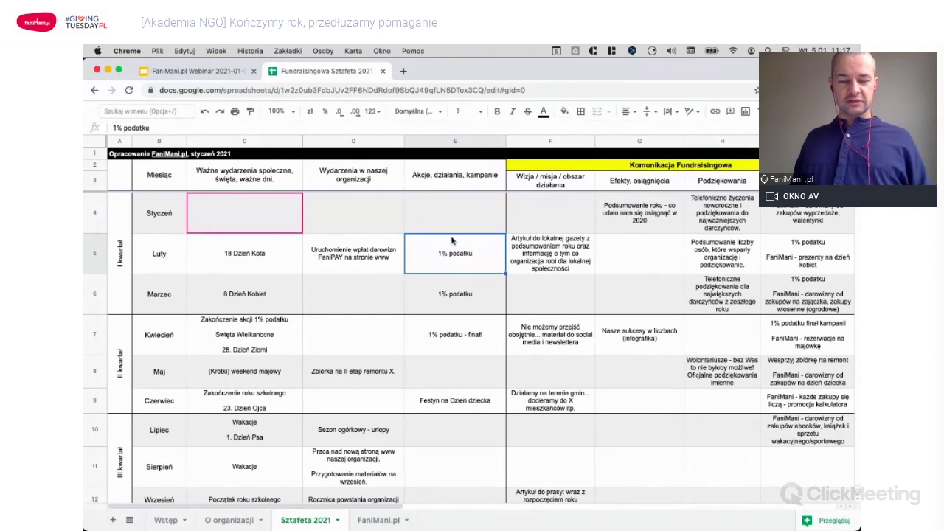
click(452, 226)
click(452, 253)
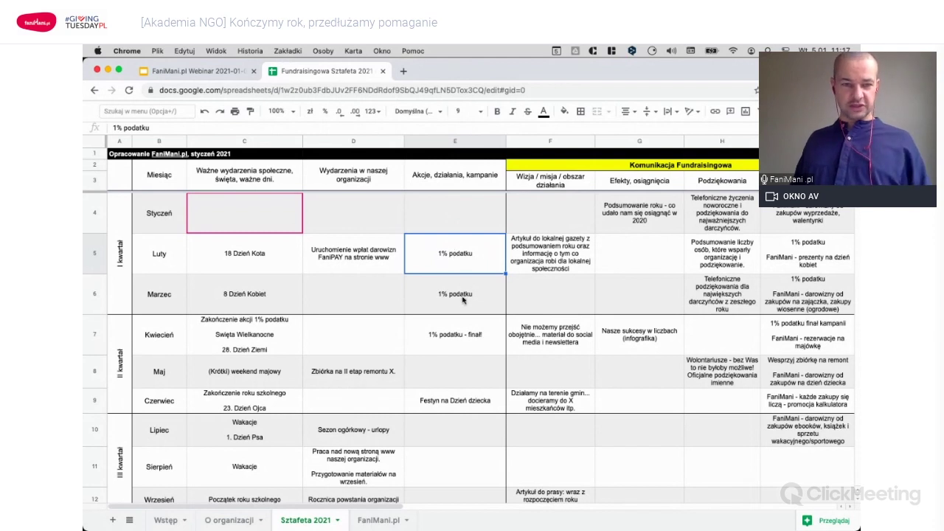
click(453, 342)
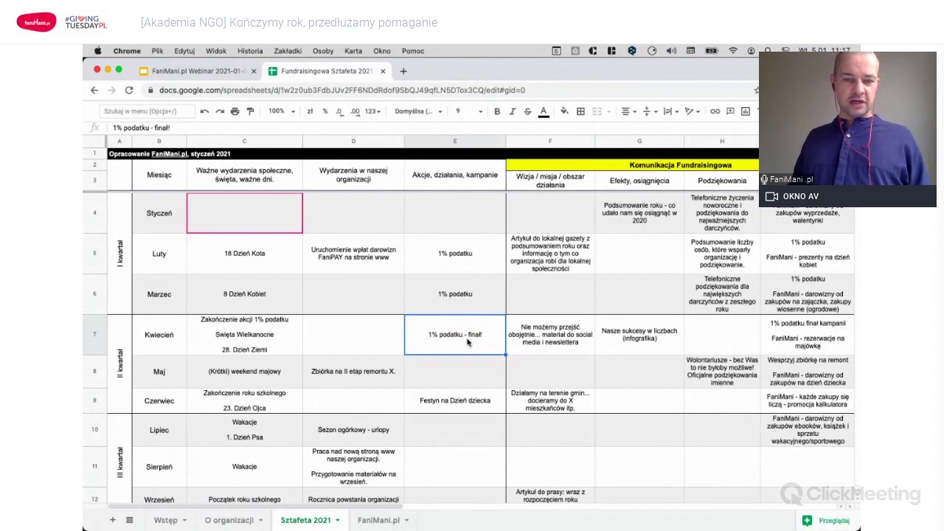
click(460, 395)
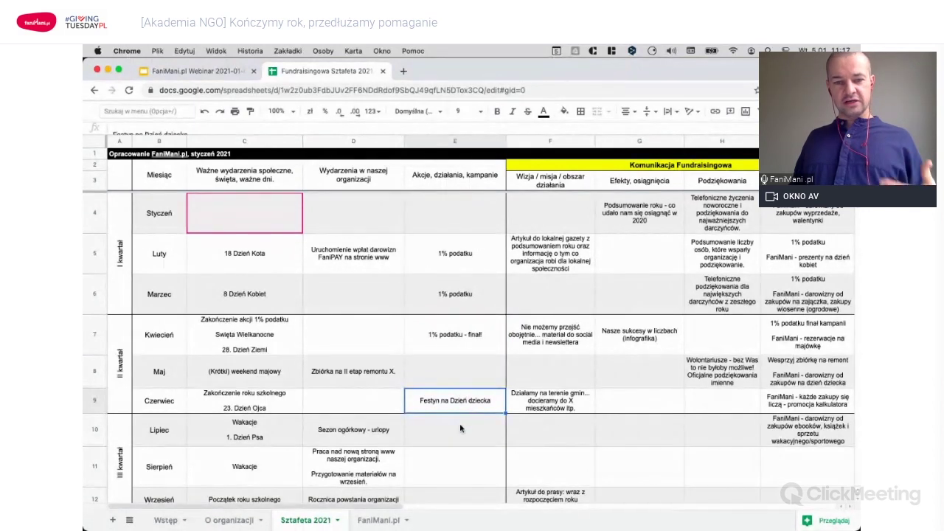
Look through the "Akcje, działania, kampanie" column for July through December, including the October collection and Christmas campaign.
click(463, 427)
scroll(464, 428, down, 1)
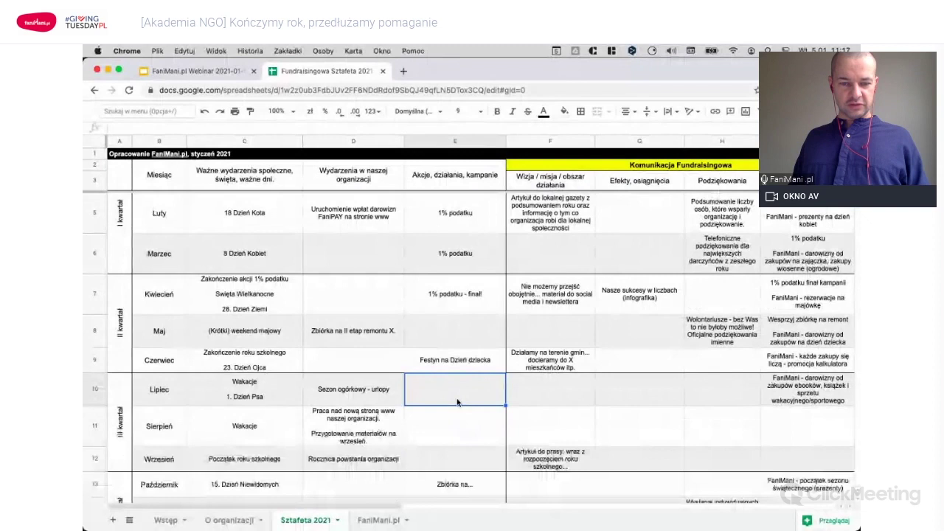
scroll(451, 443, down, 1)
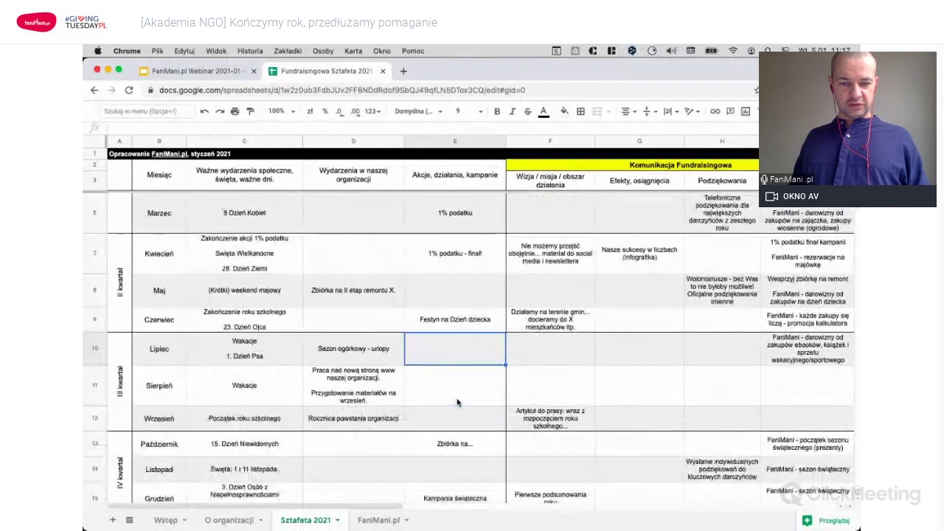
click(451, 449)
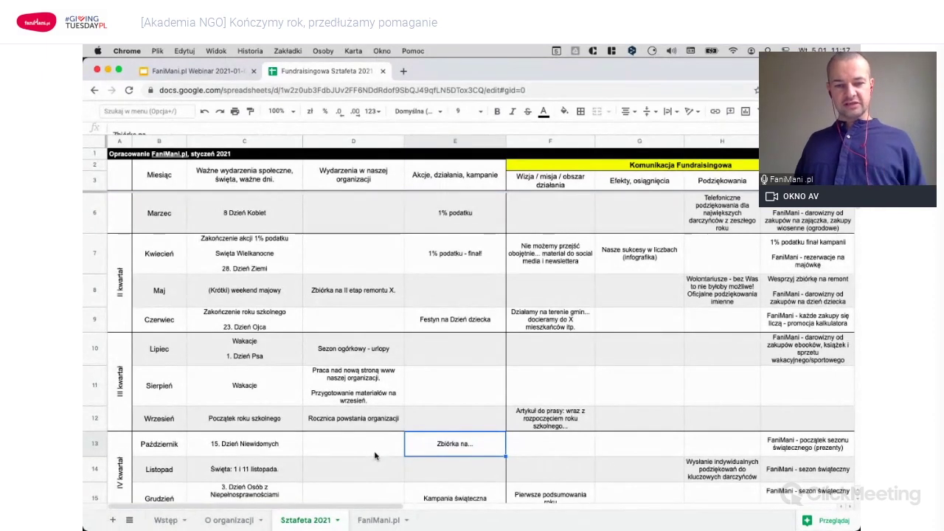
click(448, 424)
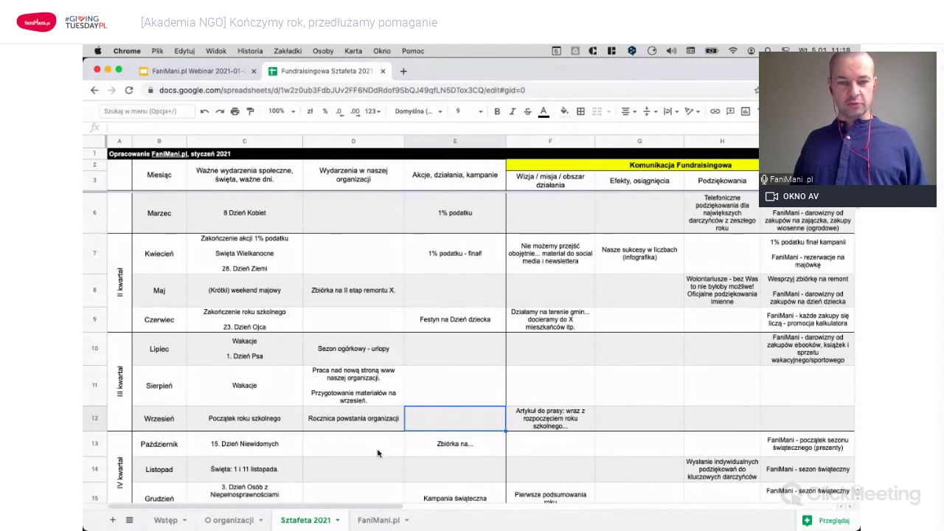
scroll(377, 468, down, 2)
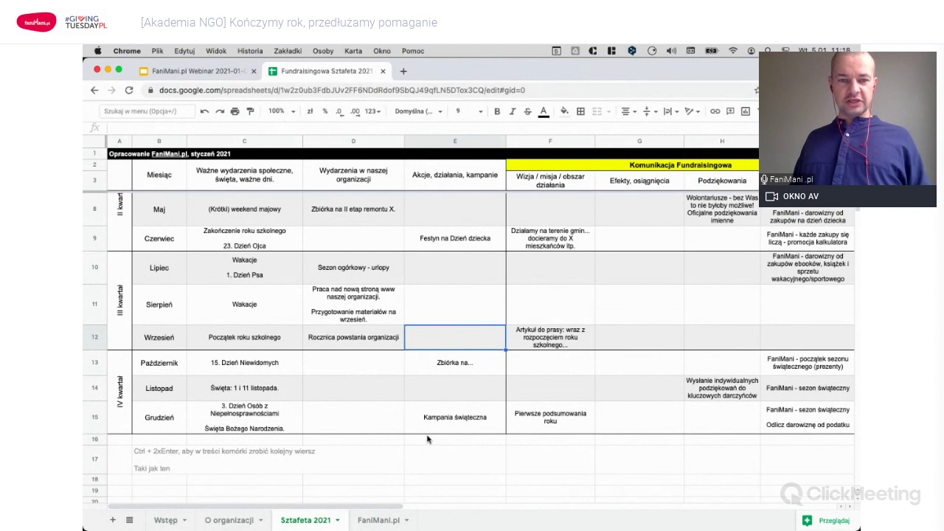
scroll(427, 440, up, 1)
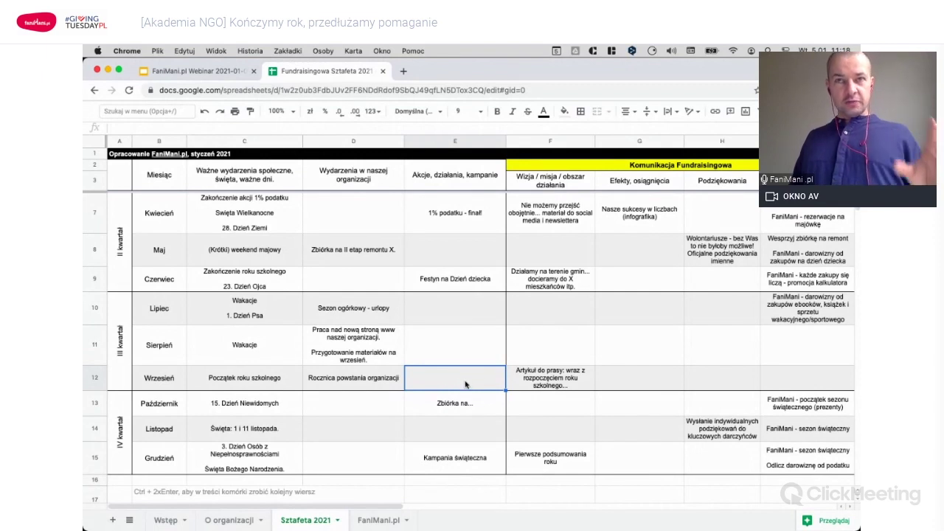
scroll(466, 382, up, 2)
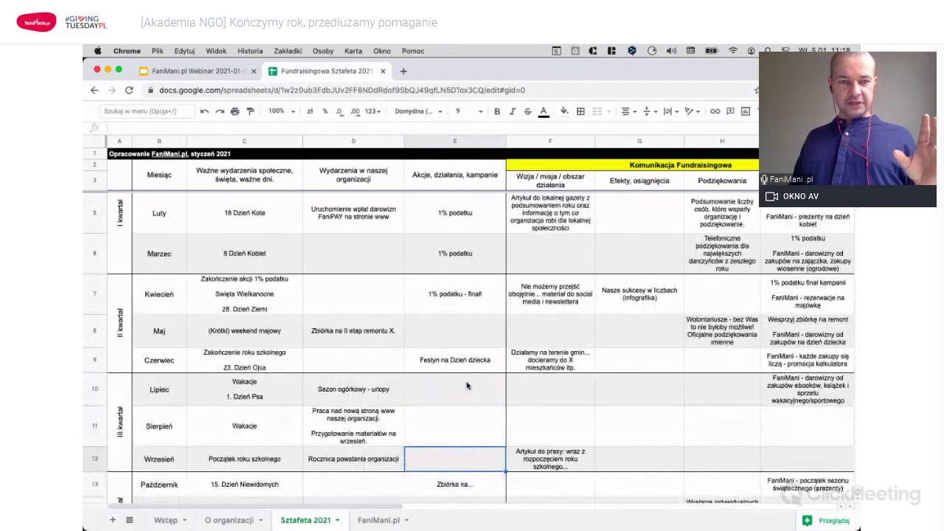
Look over the whole calendar from January through December, down to the empty row beneath the December entry.
scroll(295, 302, up, 1)
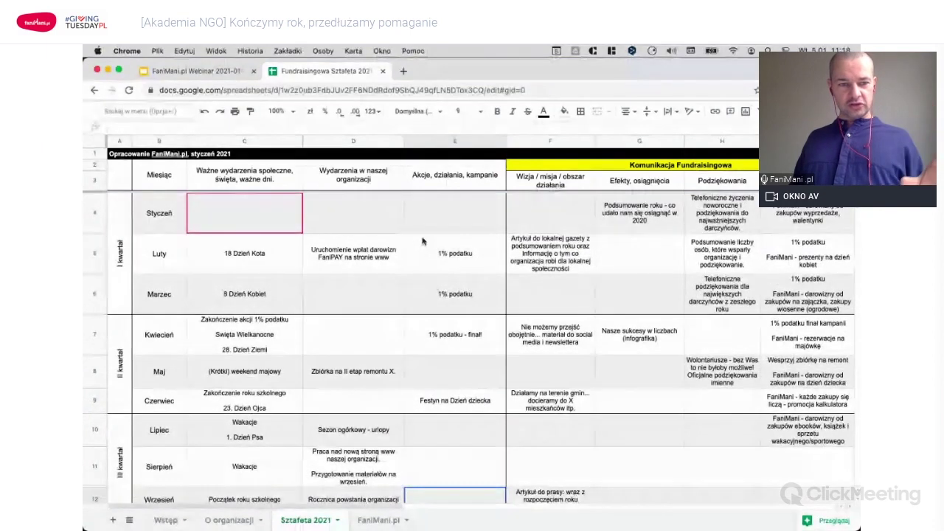
click(168, 222)
click(162, 260)
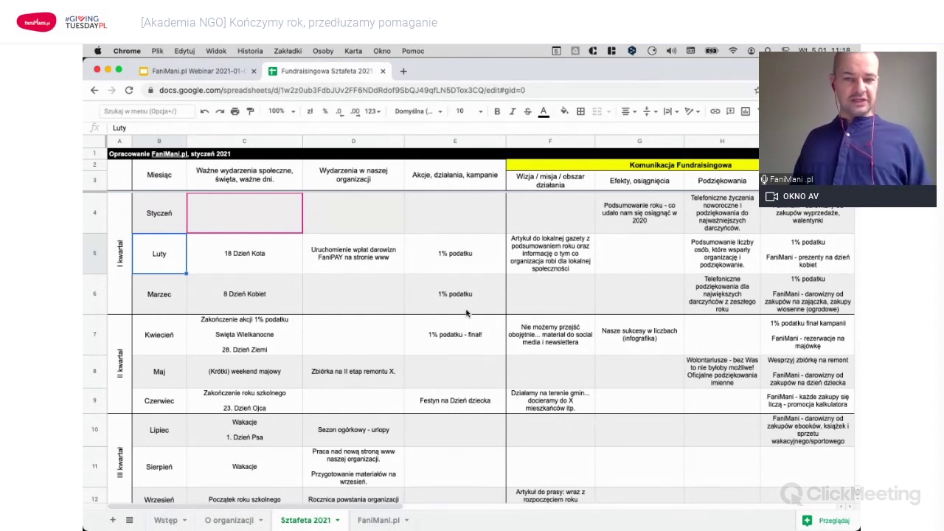
scroll(465, 312, down, 1)
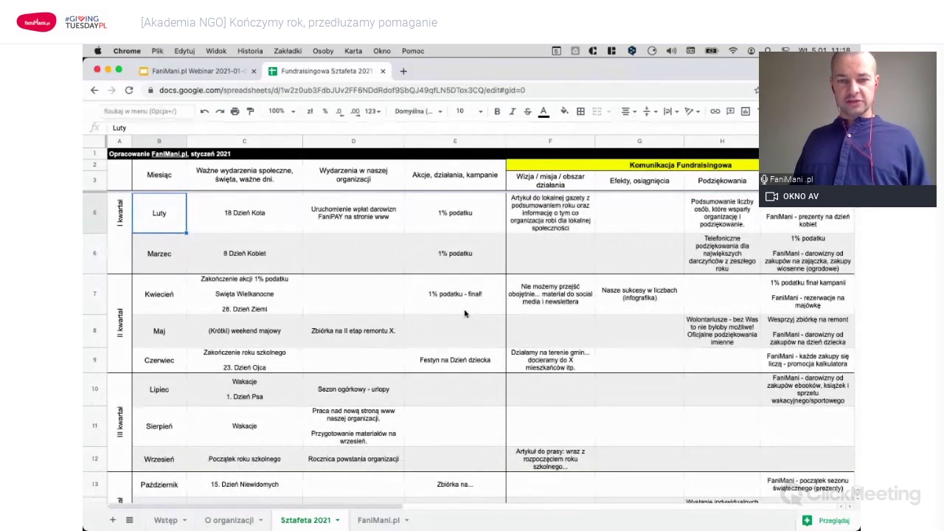
scroll(465, 313, down, 2)
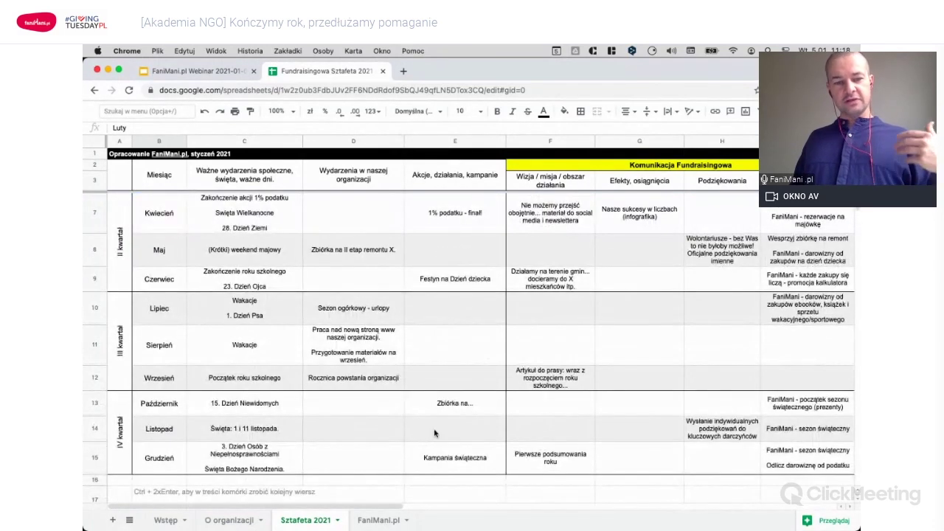
click(413, 485)
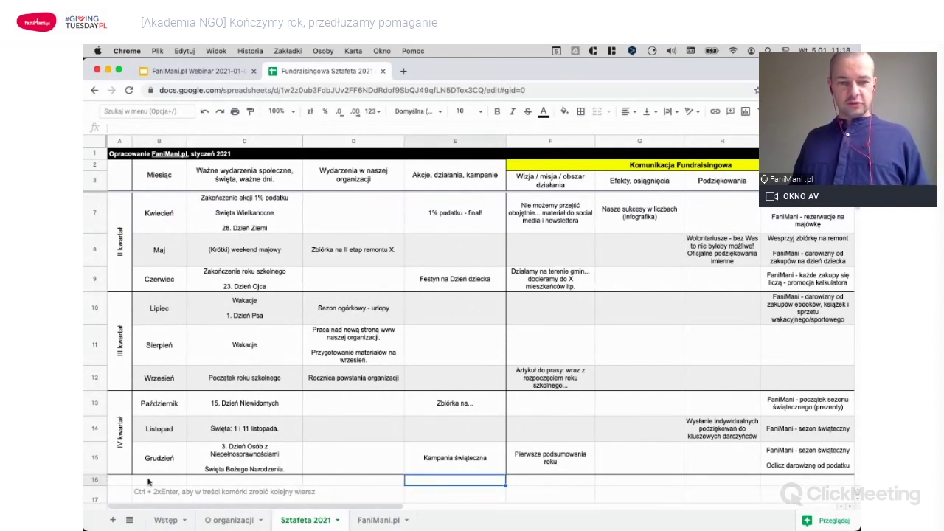
key(shift+space)
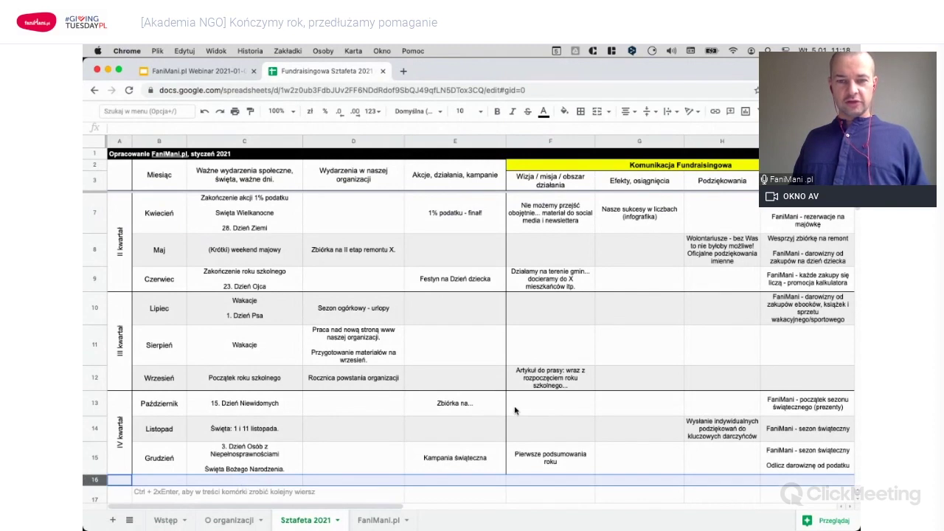
scroll(525, 407, up, 3)
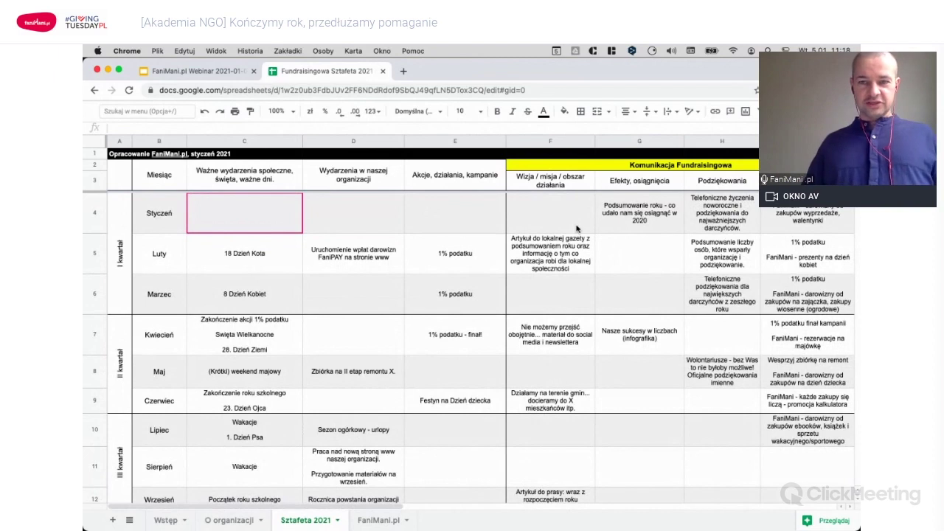
Examine the "Komunikacja Fundraisingowa" section, comparing its "Wizja / misja / obszar działania" and "Efekty, osiągnięcia" column headings.
click(625, 169)
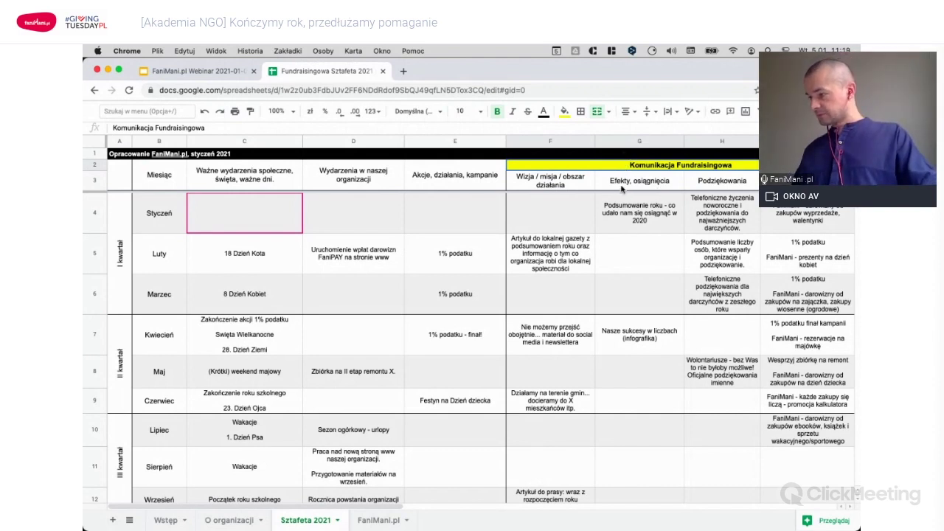
click(574, 185)
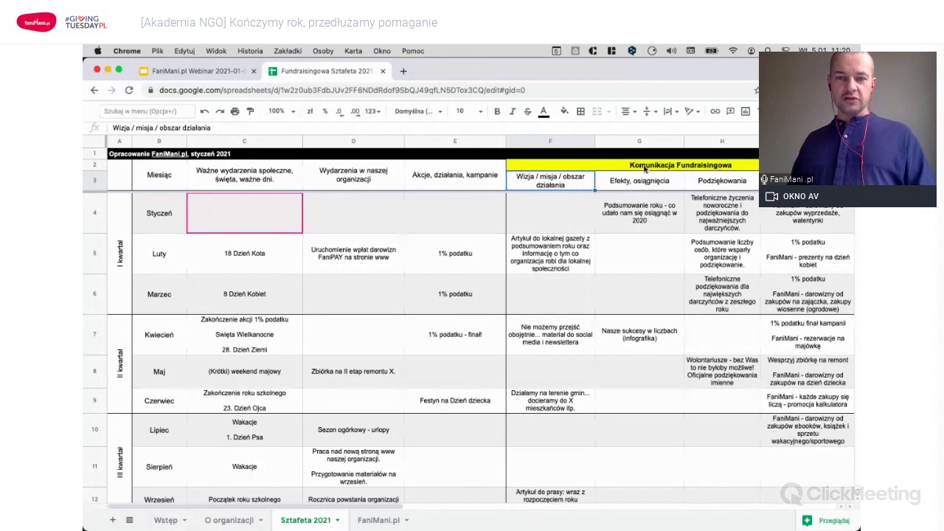
click(644, 185)
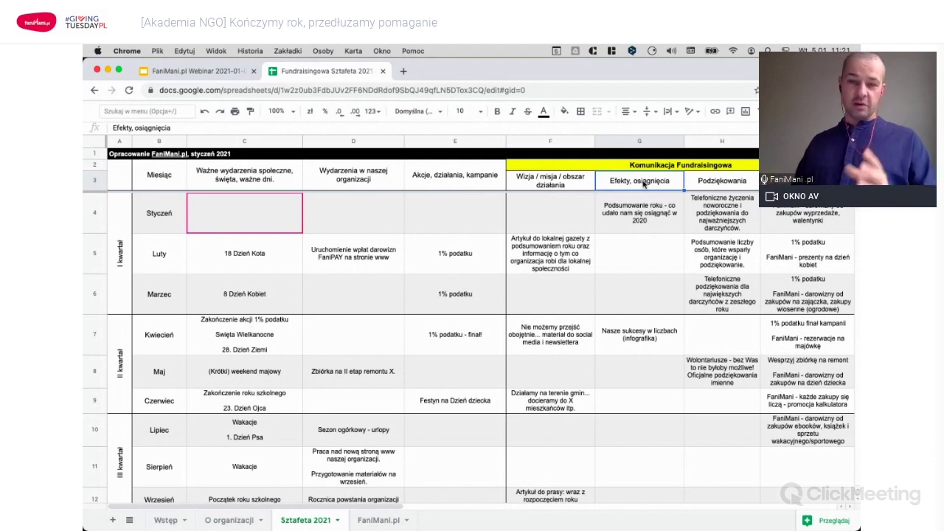
click(561, 186)
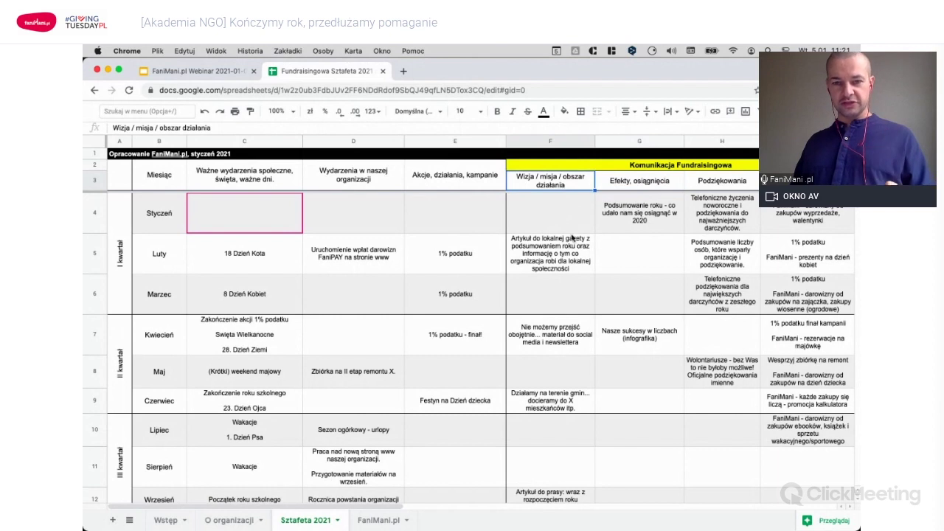
click(633, 186)
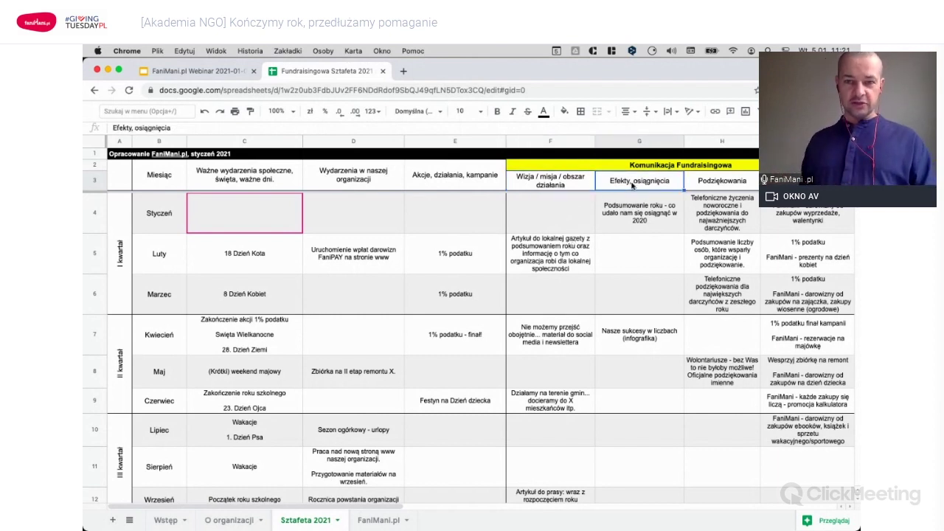
click(577, 185)
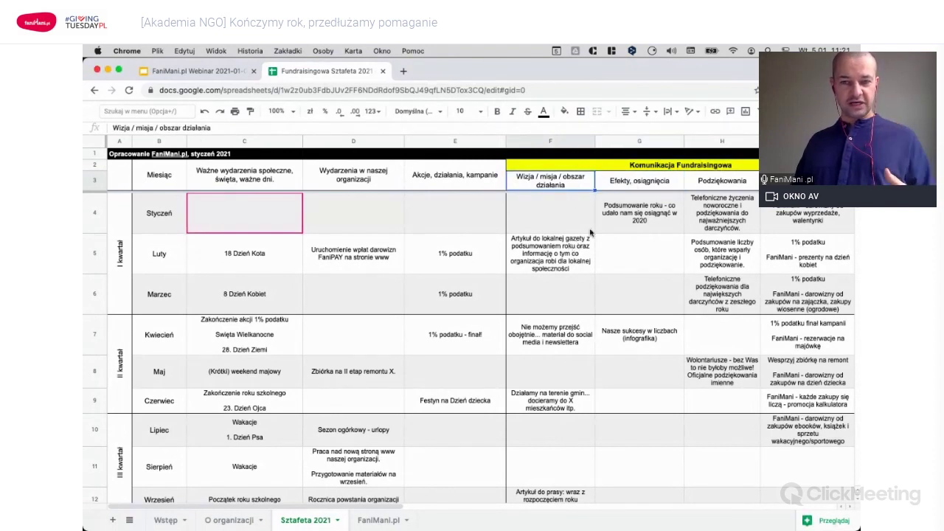
click(622, 189)
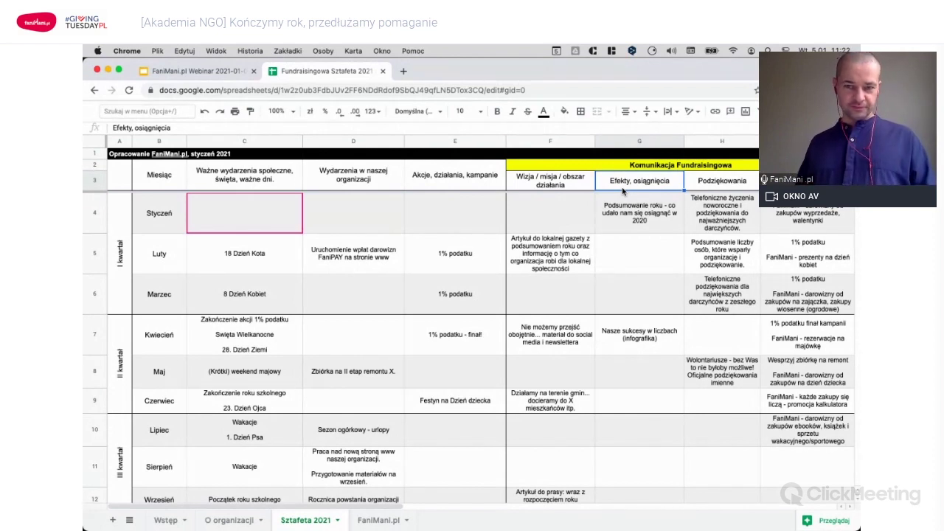
Review the "Efekty, osiągnięcia" entries for January and April, and check the remaining months of that column.
click(660, 220)
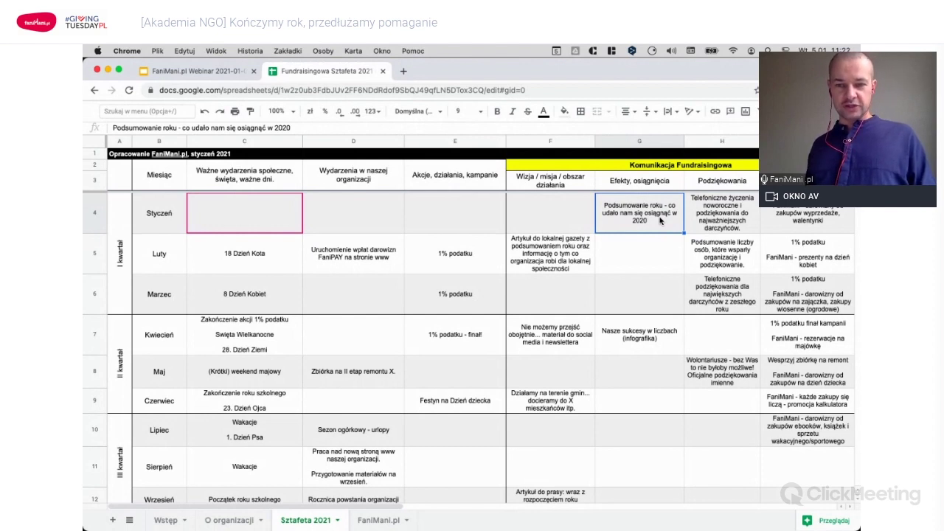
click(652, 347)
scroll(657, 346, down, 2)
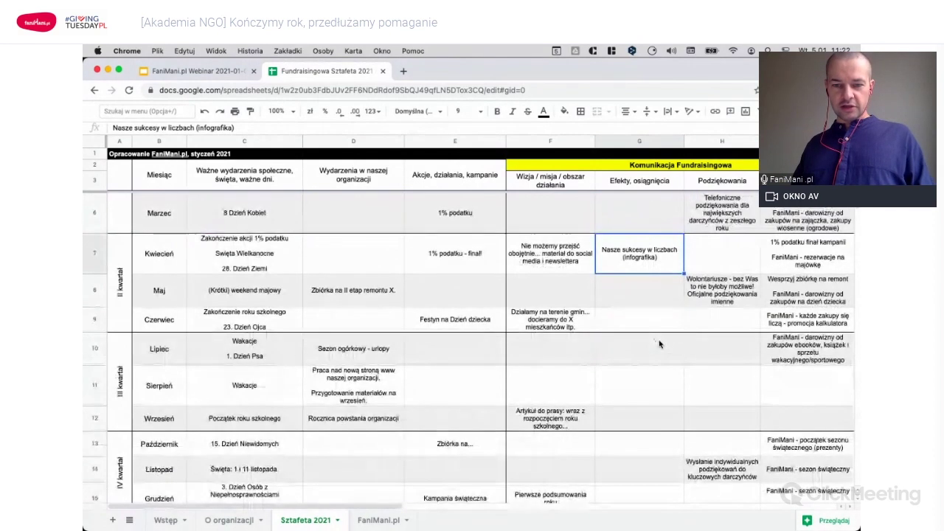
scroll(660, 344, up, 2)
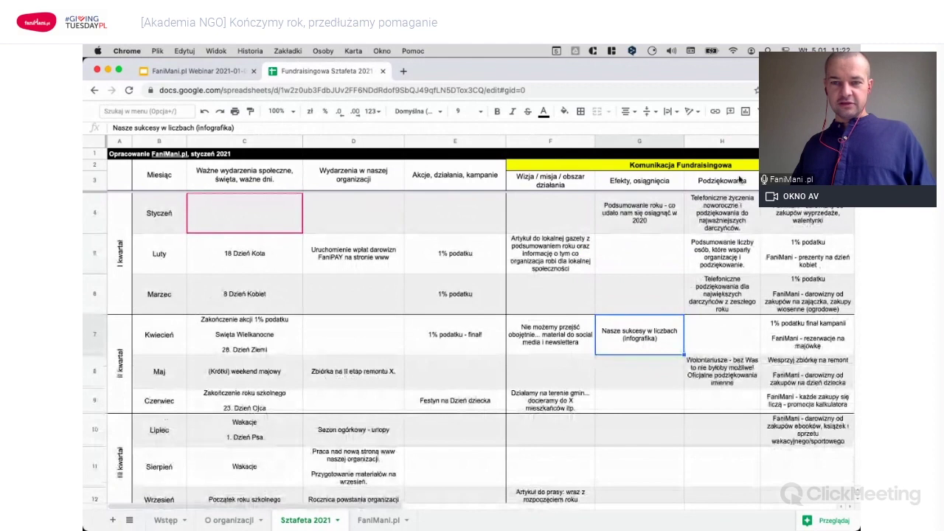
Review the "Podziękowania" column heading and its thank-you entries for January and February.
click(737, 186)
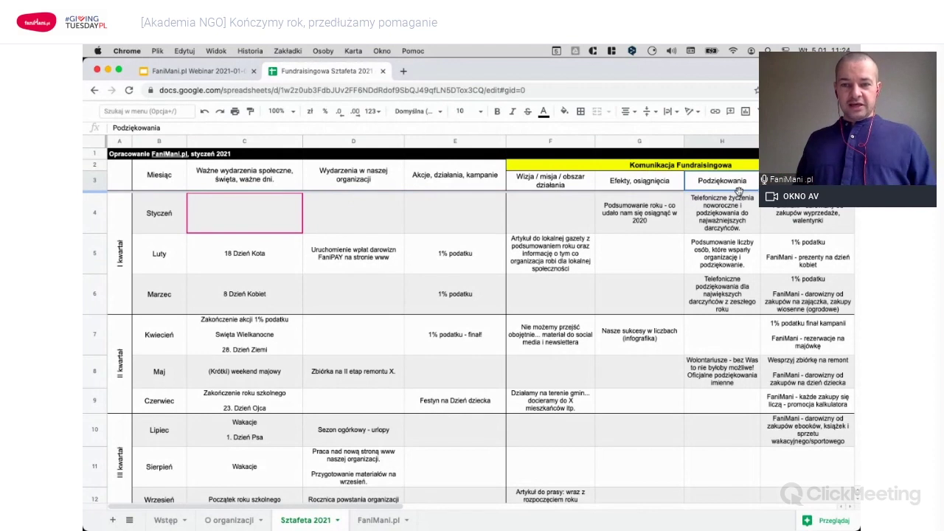
click(719, 212)
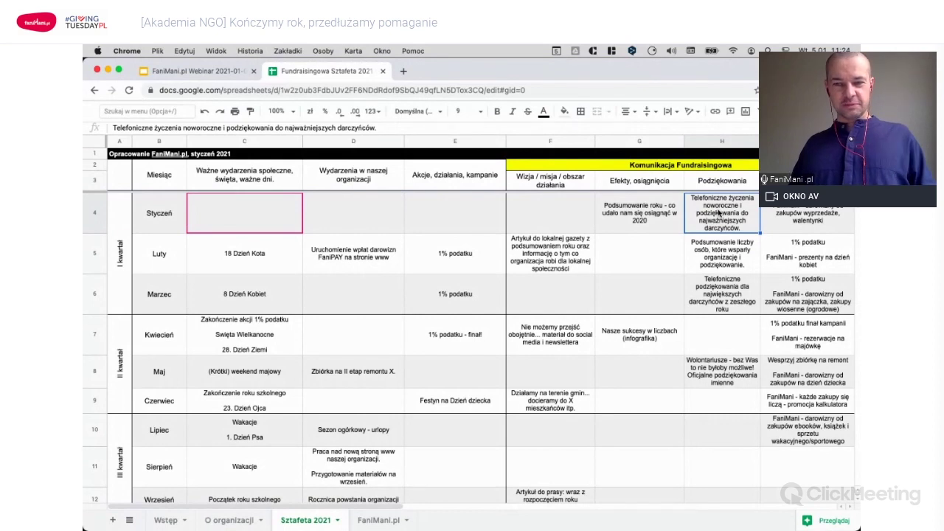
key(Down)
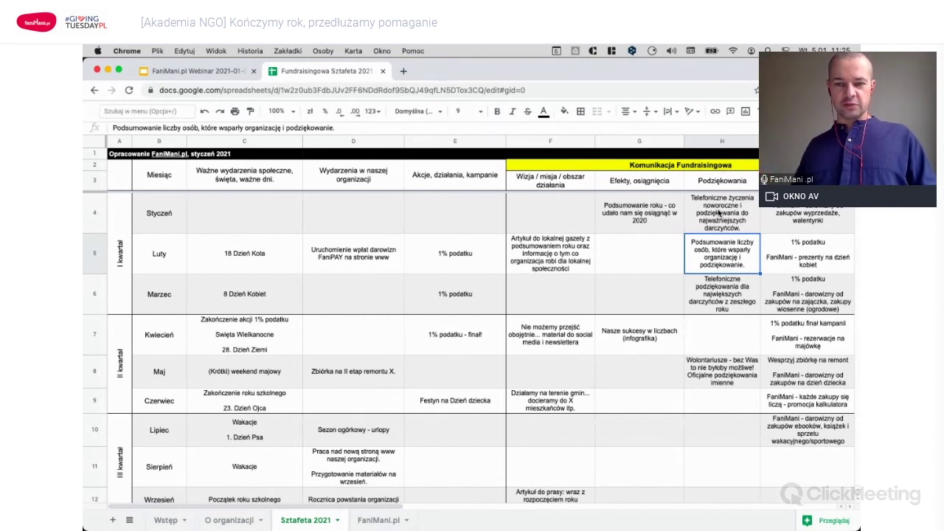
Examine the May volunteer thank-you entry in "Podziękowania" alongside the April cell, and check the March donor thank-you calls.
click(726, 366)
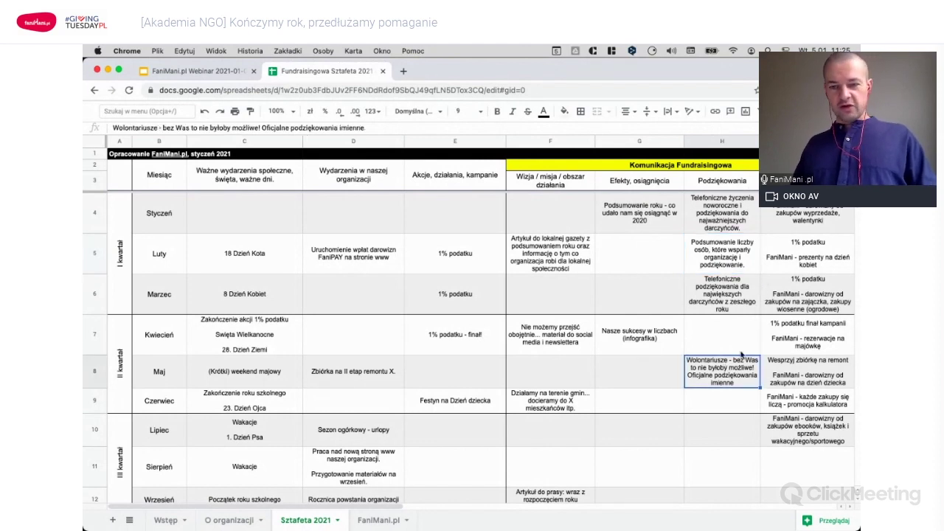
key(Up)
click(734, 372)
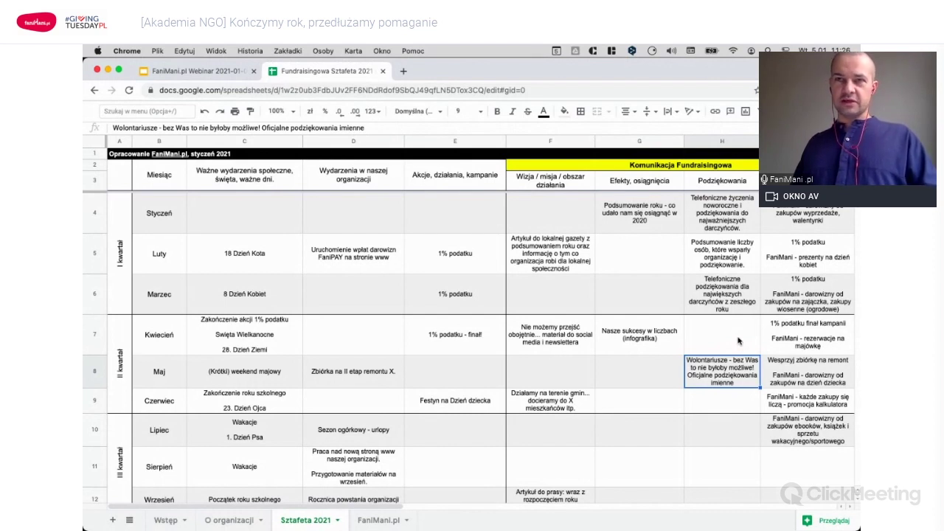
click(739, 340)
click(739, 378)
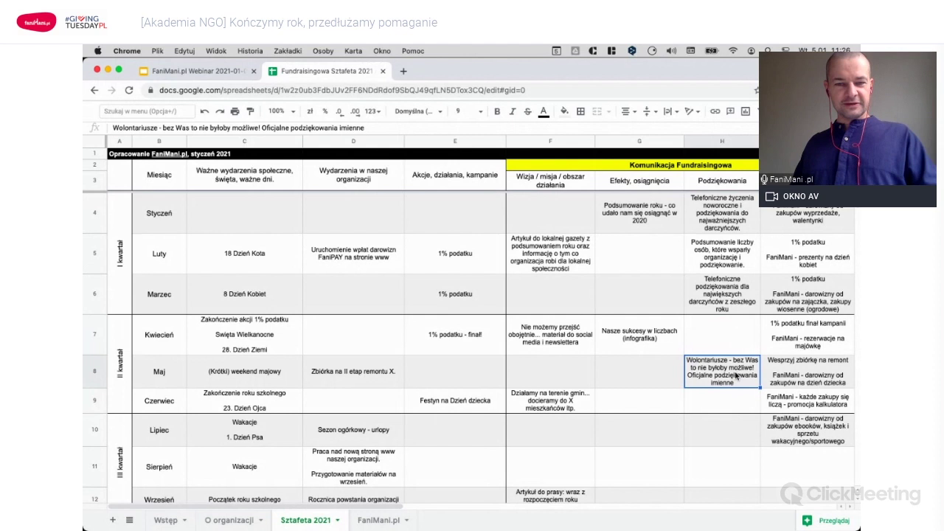
click(731, 349)
click(731, 373)
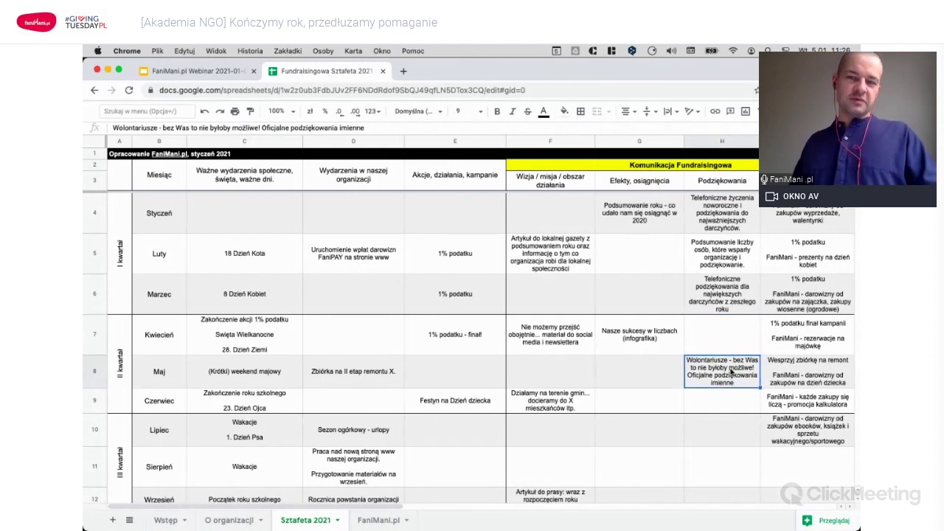
click(732, 348)
click(720, 379)
click(721, 353)
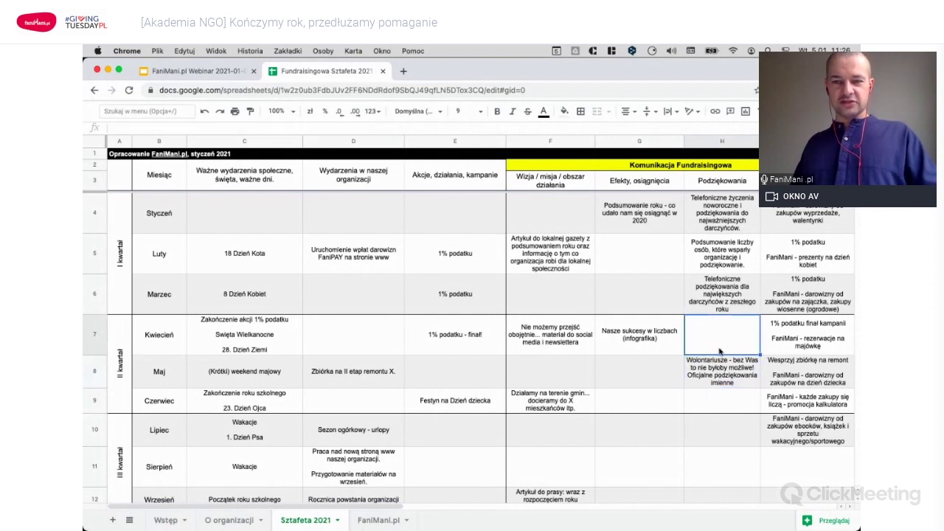
click(723, 377)
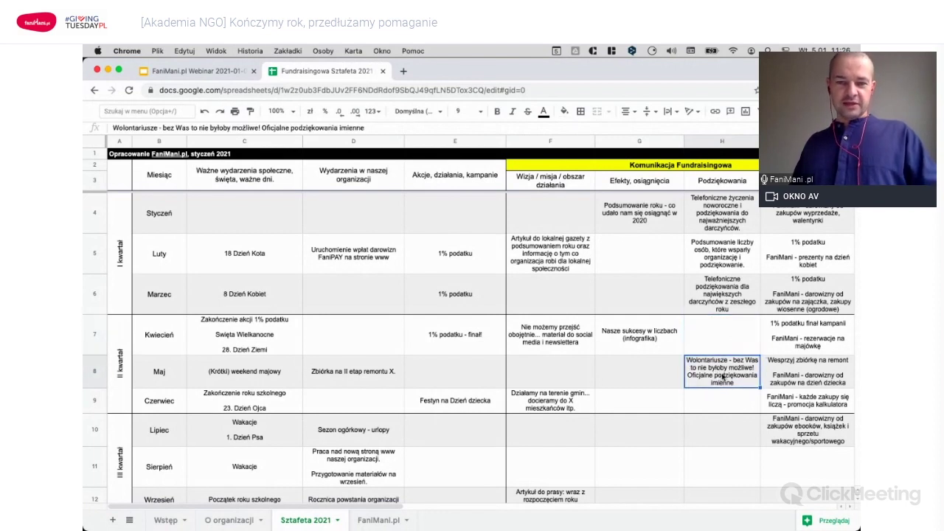
click(715, 341)
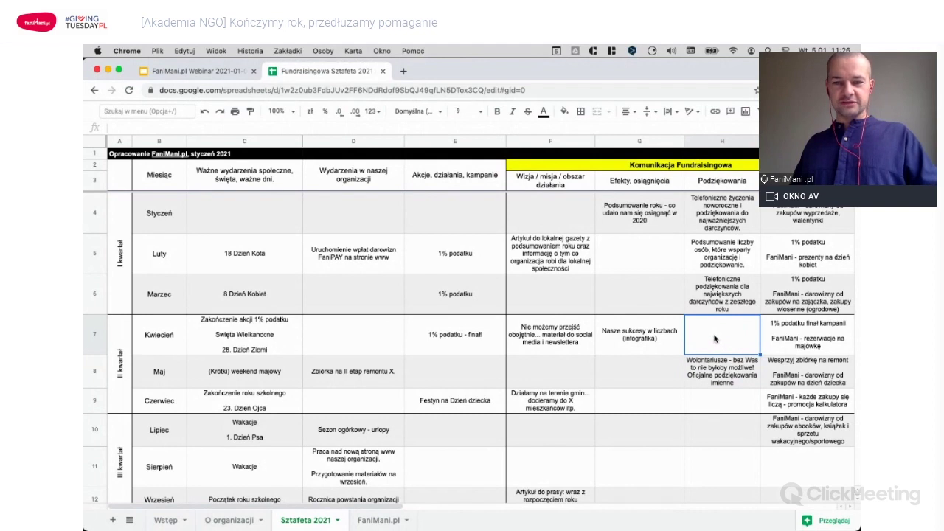
click(719, 369)
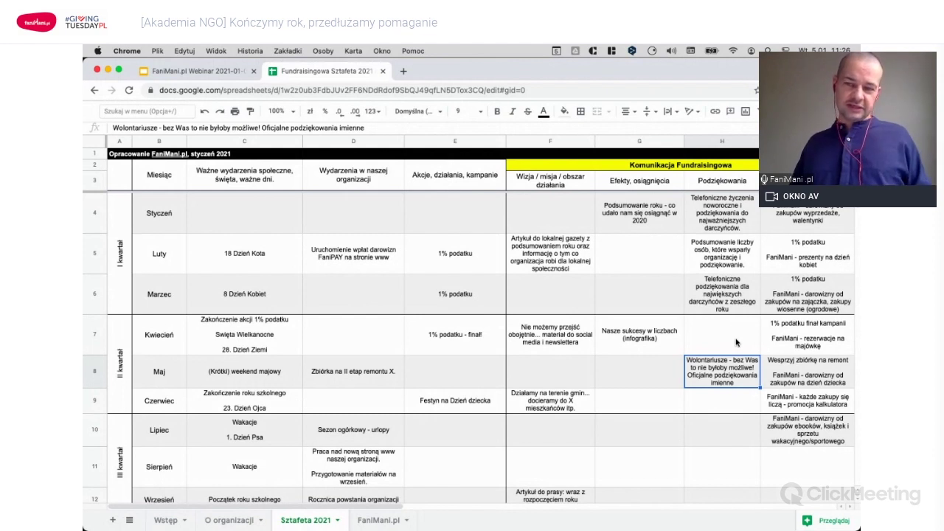
click(736, 305)
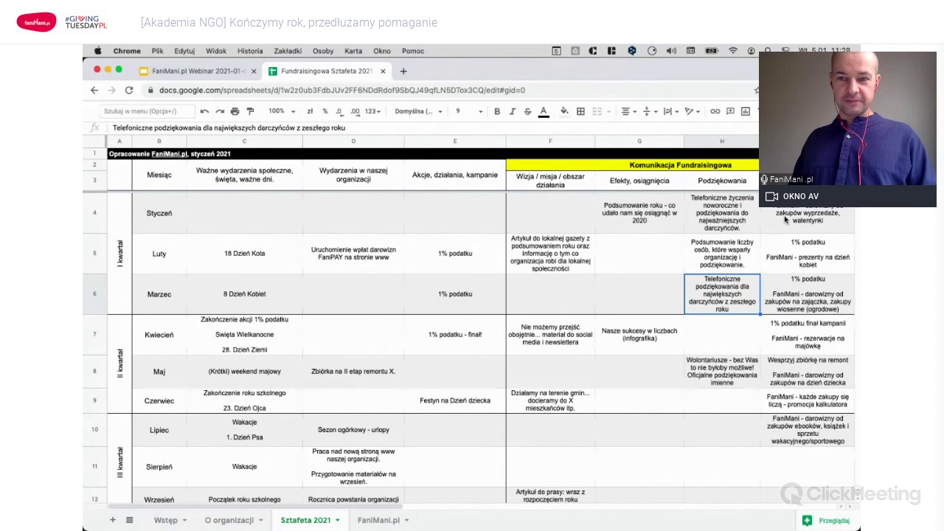
Compare the "Zachęty do wsparcia" column heading with the "Wizja / misja / obszar działania" heading.
click(808, 180)
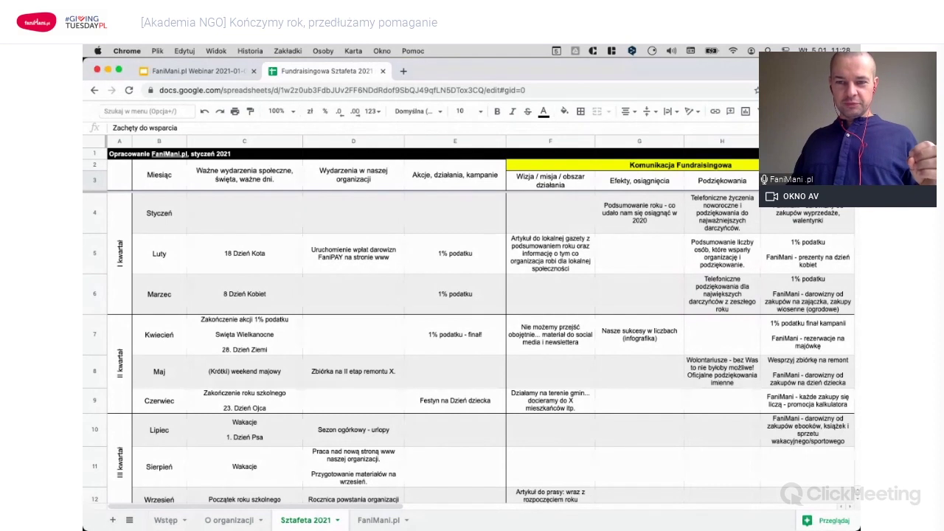
click(557, 186)
click(804, 181)
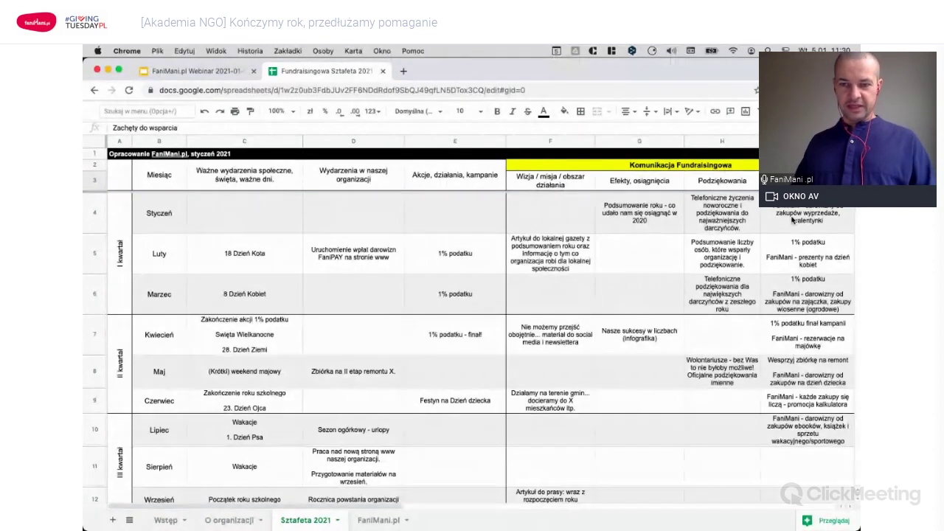
Review the "Zachęty do wsparcia" entries for January through April, bringing the whole column into view.
click(811, 311)
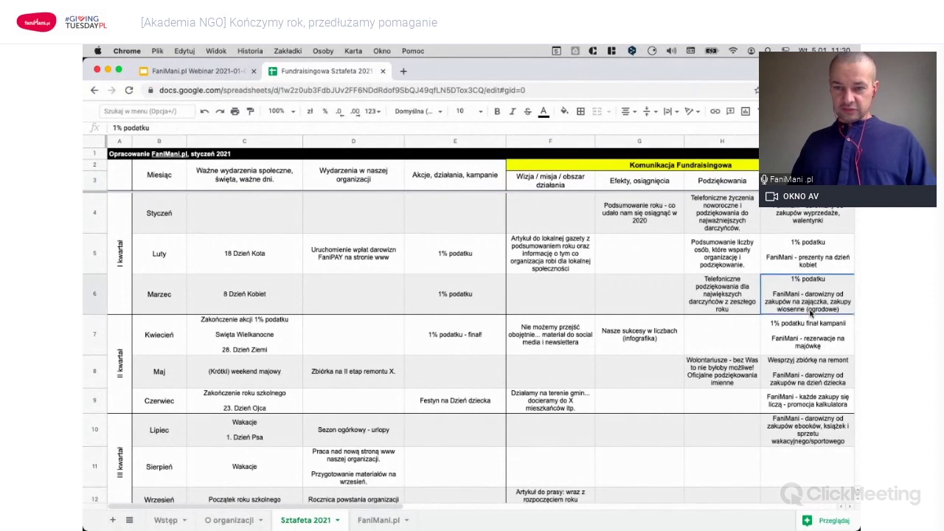
click(818, 229)
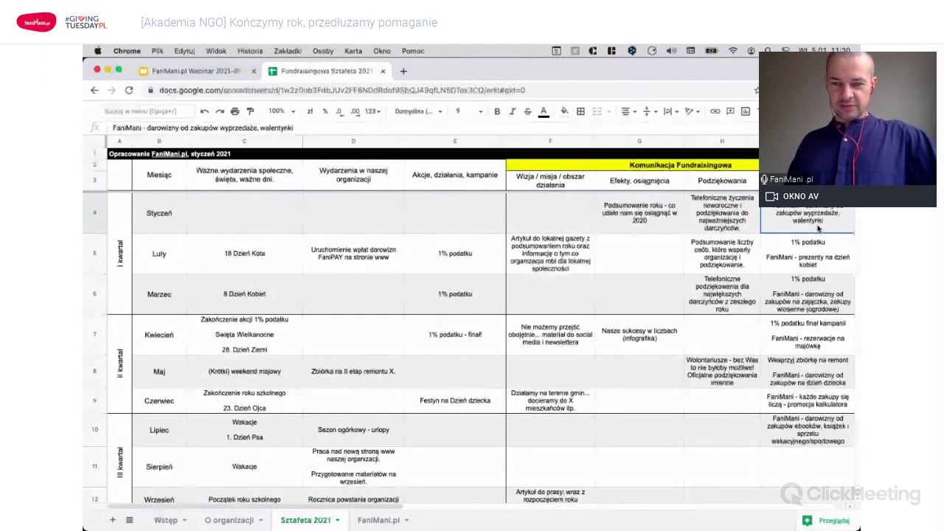
key(Down)
key(Down)
key(Down)
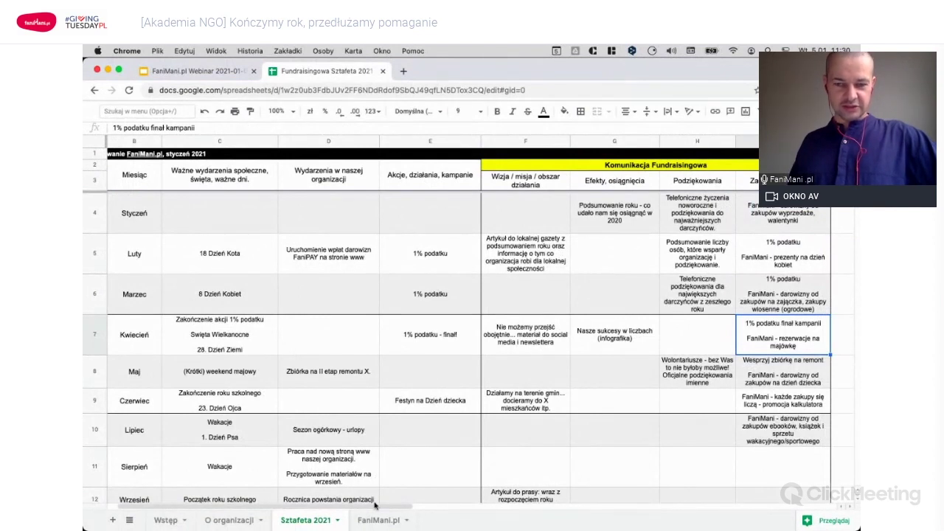
drag(400, 507, 444, 506)
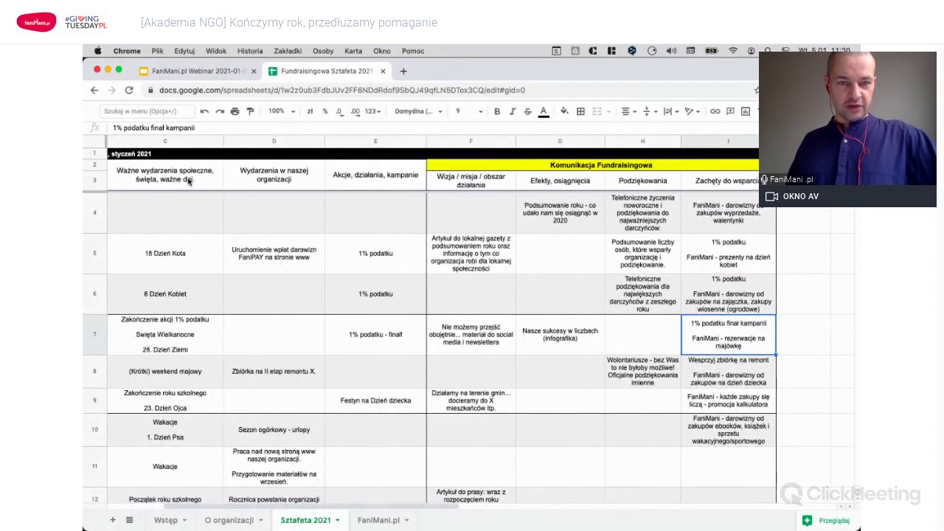
Enlarge the sheet view to 125% and review the January, February and March entries in "Zachęty do wsparcia".
click(292, 112)
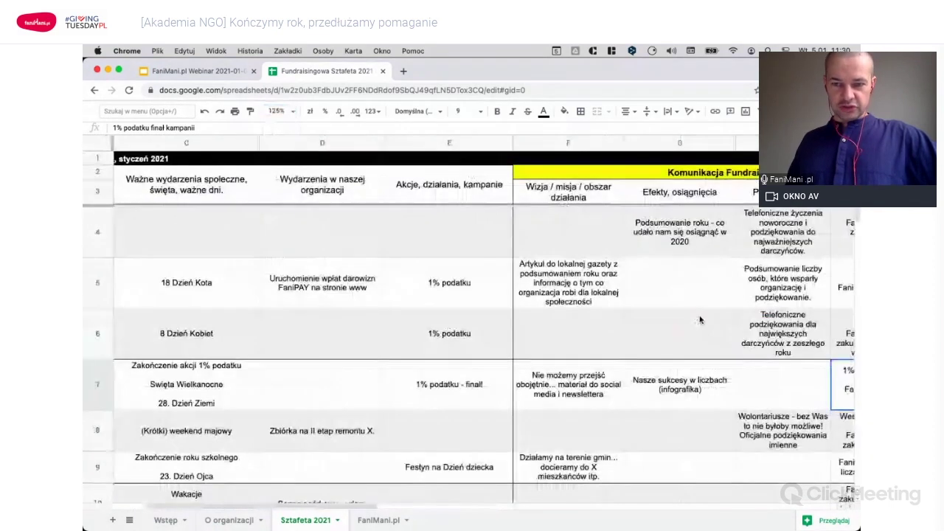
click(281, 200)
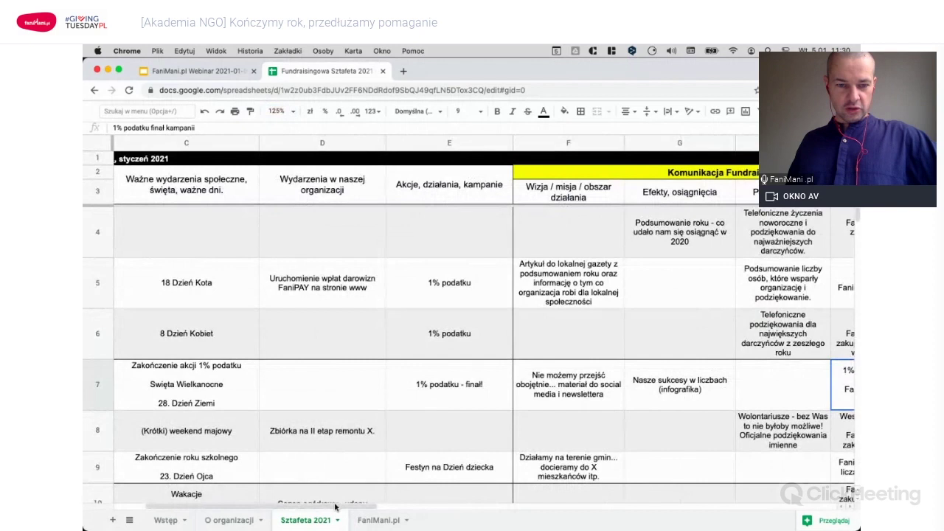
click(477, 509)
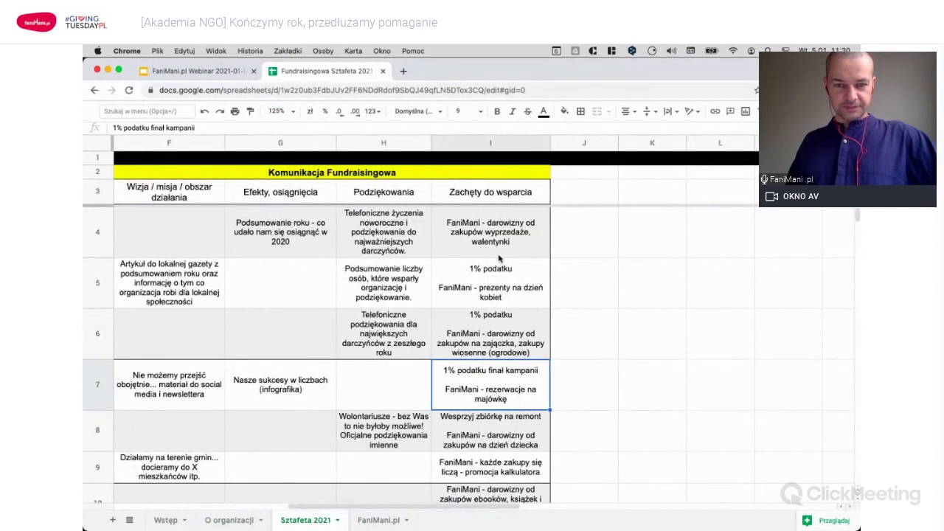
click(501, 254)
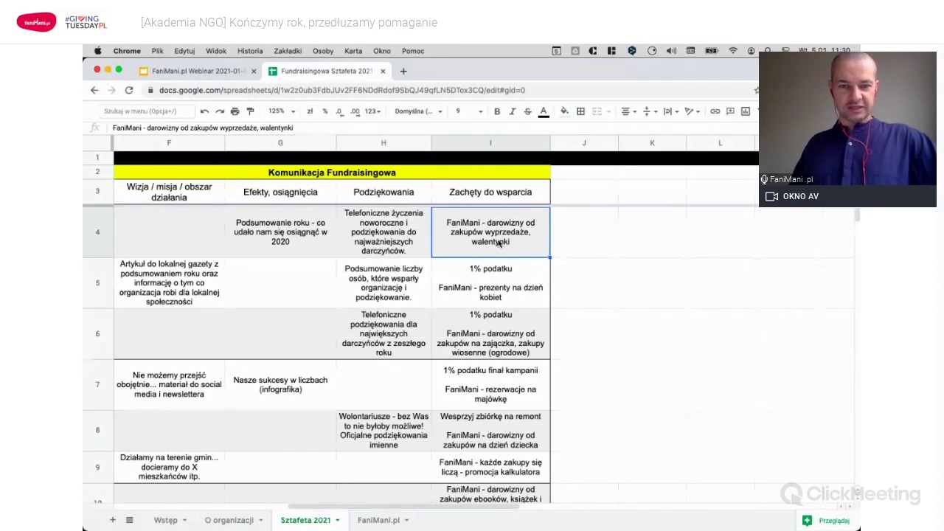
click(519, 292)
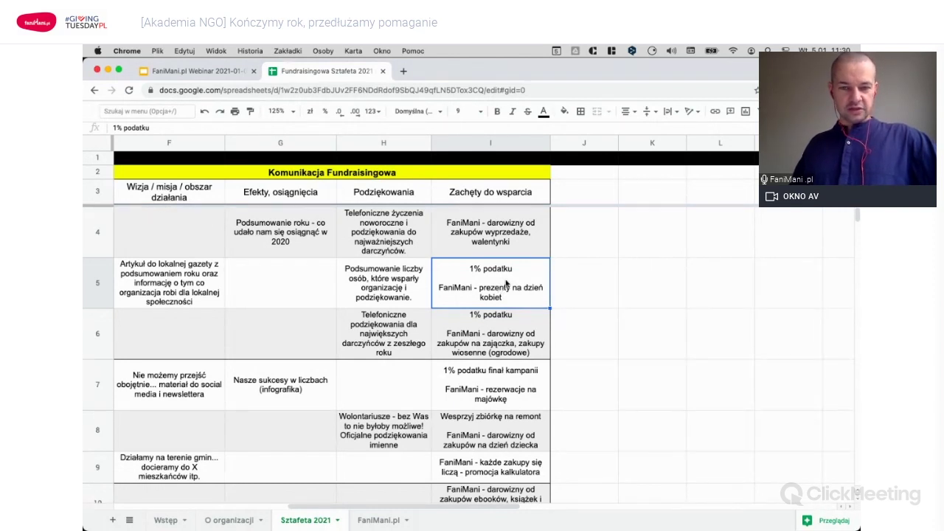
click(498, 333)
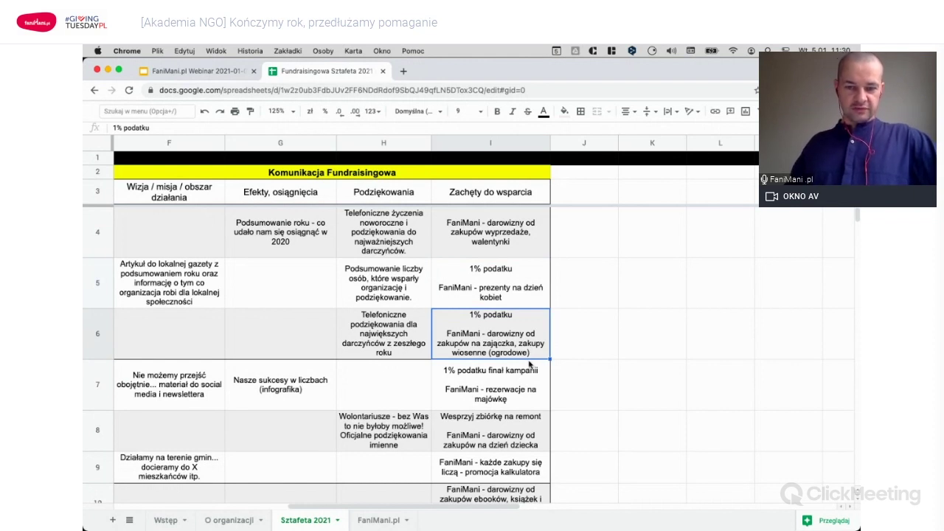
Check the May entry in "Zachęty do wsparcia" against the month, events and other planning cells across the same row.
key(Down)
key(Down)
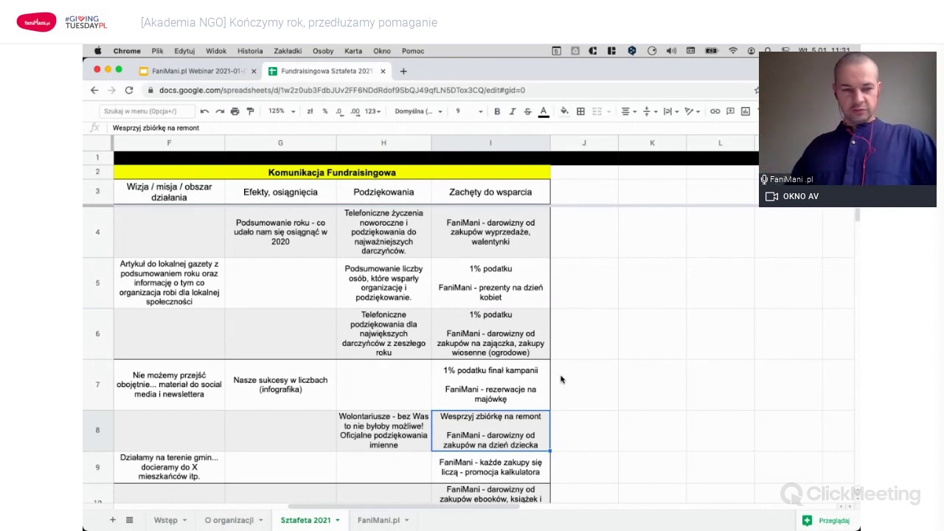
key(Left)
key(Left)
key(Left)
key(Left)
key(Left)
key(Left)
key(Left)
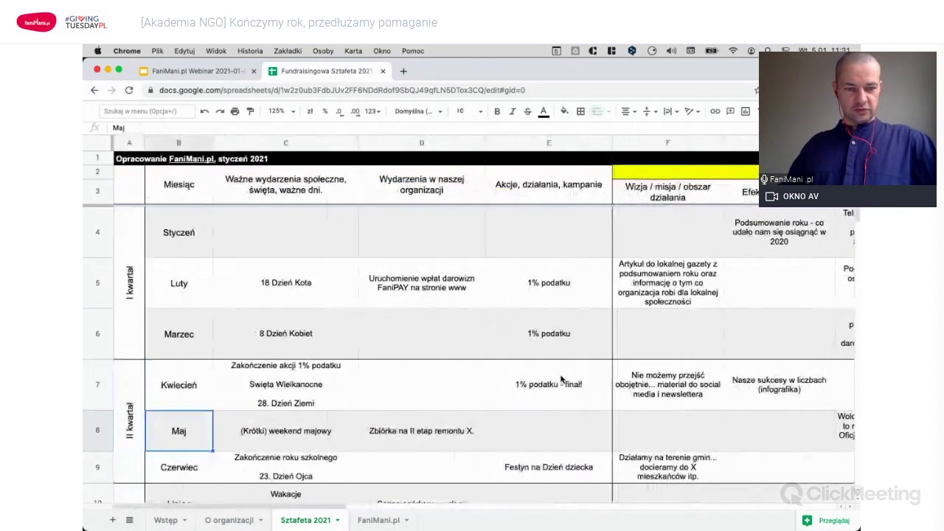
key(Right)
key(Right)
key(Right)
key(Right)
key(Right)
key(Right)
key(Right)
key(Right)
key(Right)
key(Left)
key(Left)
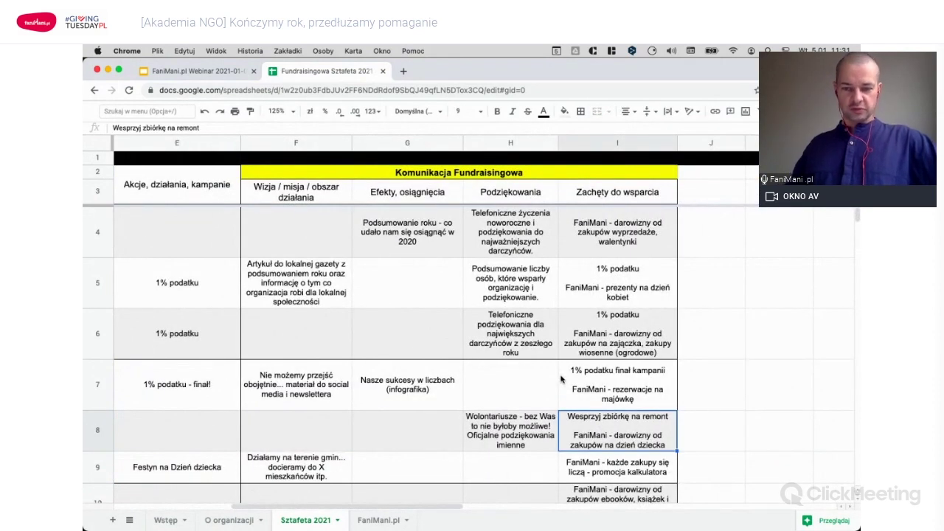
Review the "Zachęty do wsparcia" cells from June to October, and trace the October row back to its quarter label.
key(Down)
key(Down)
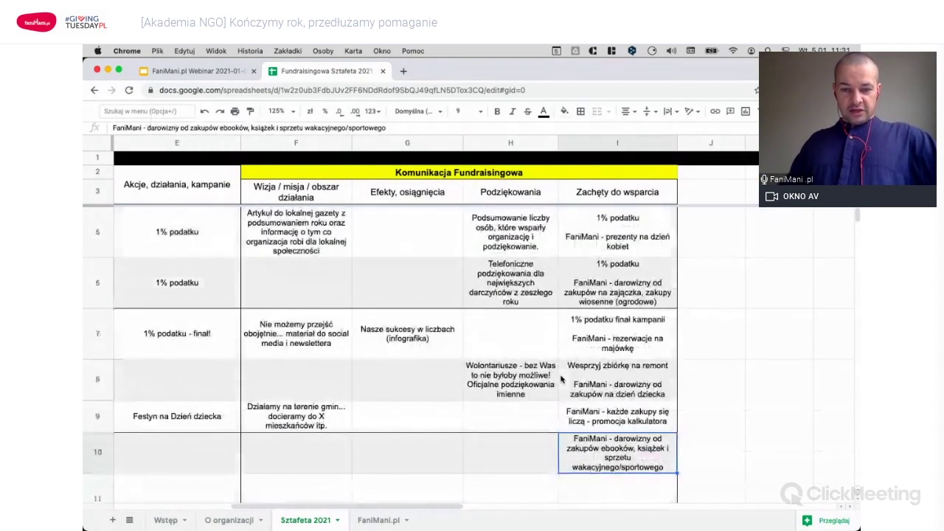
key(Down)
key(Down)
key(Down)
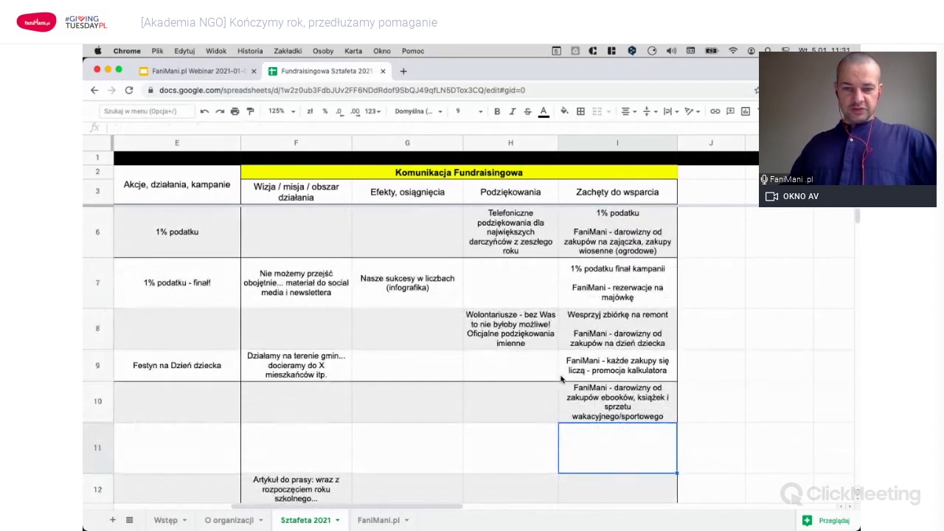
key(Left)
key(Left)
key(Left)
key(Left)
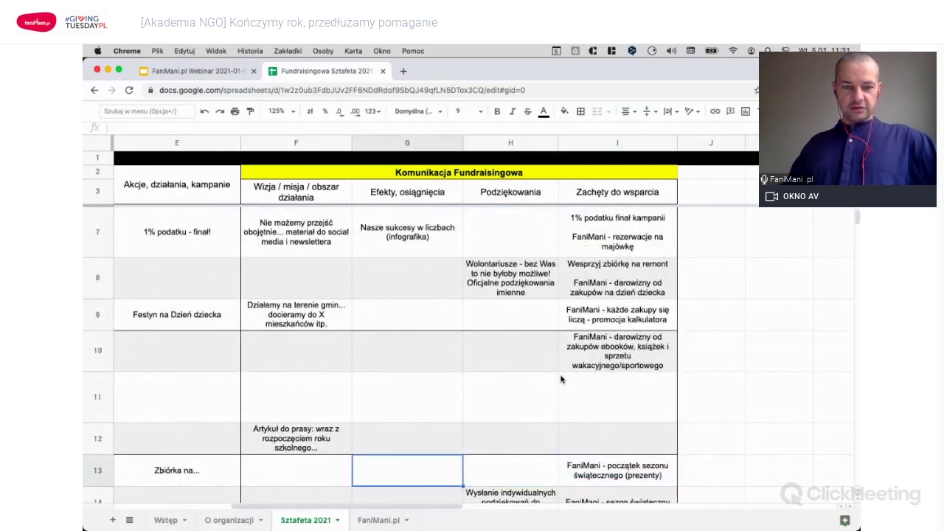
key(Left)
key(Left)
key(Left)
key(Left)
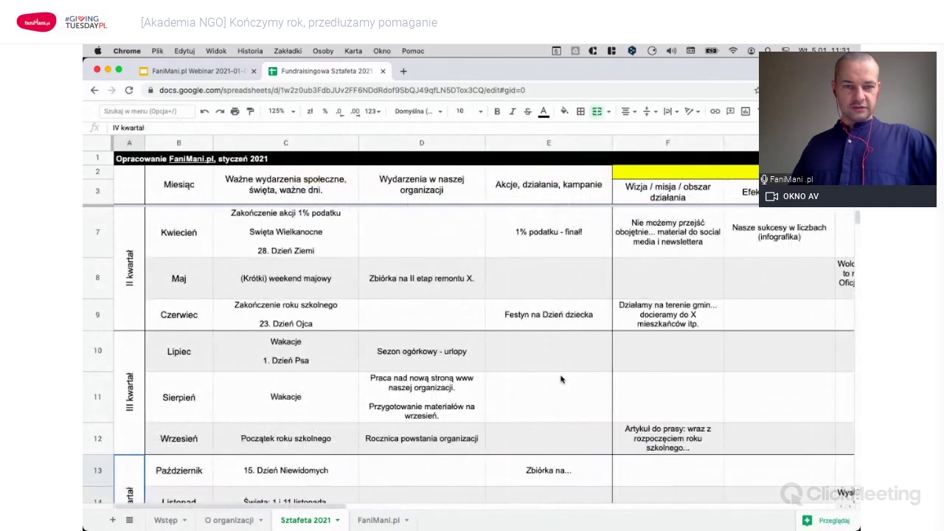
Set the sheet zoom to 100% and check the April cells under "Wizja / misja / obszar działania" and "Podziękowania".
click(273, 110)
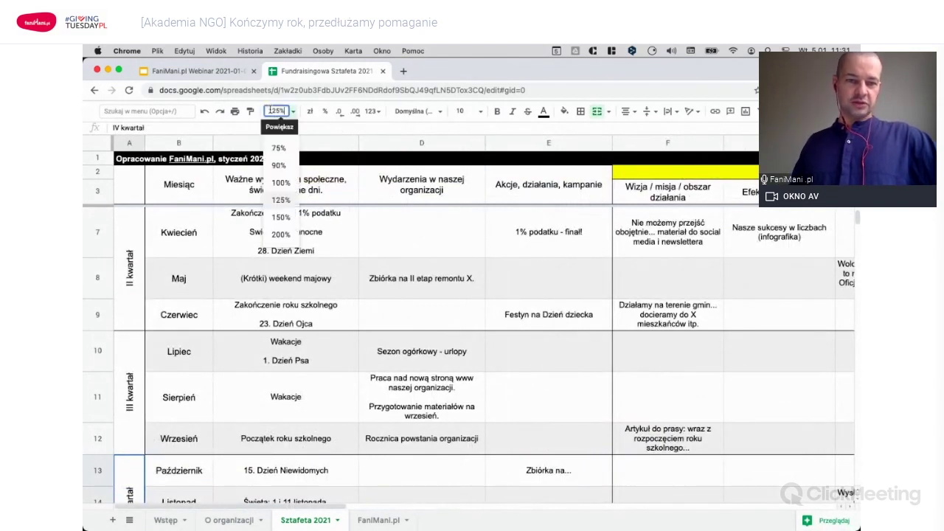
click(281, 182)
click(550, 214)
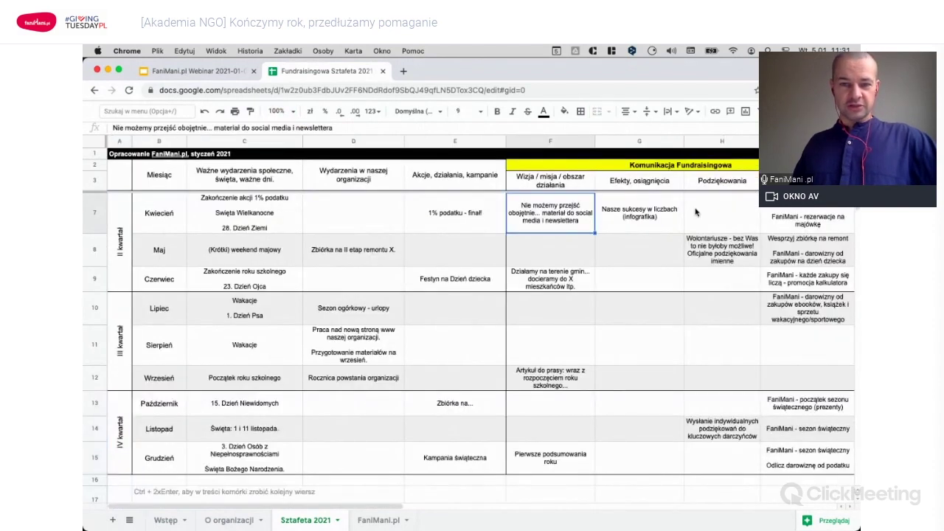
click(695, 211)
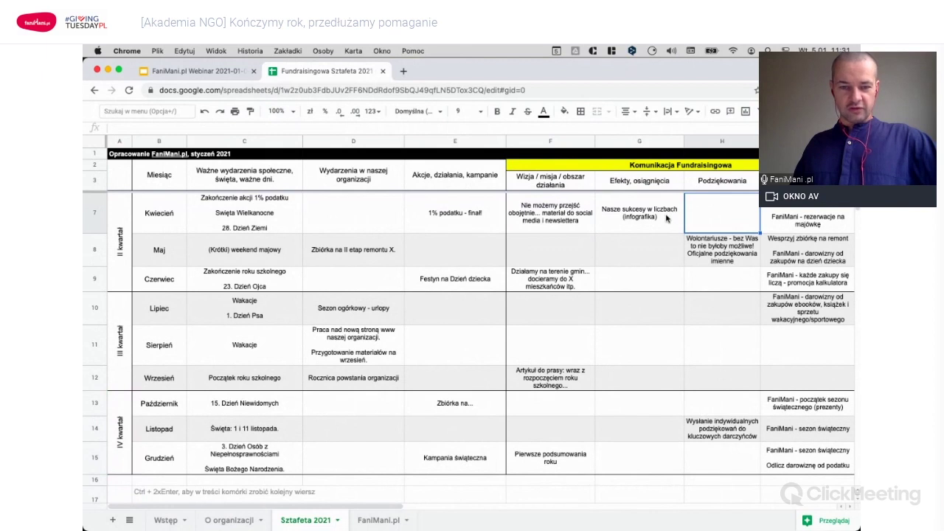
Compare the "Wizja / misja / obszar działania" and "Efekty, osiągnięcia" headings with the whole "Zachęty do wsparcia" column.
click(582, 185)
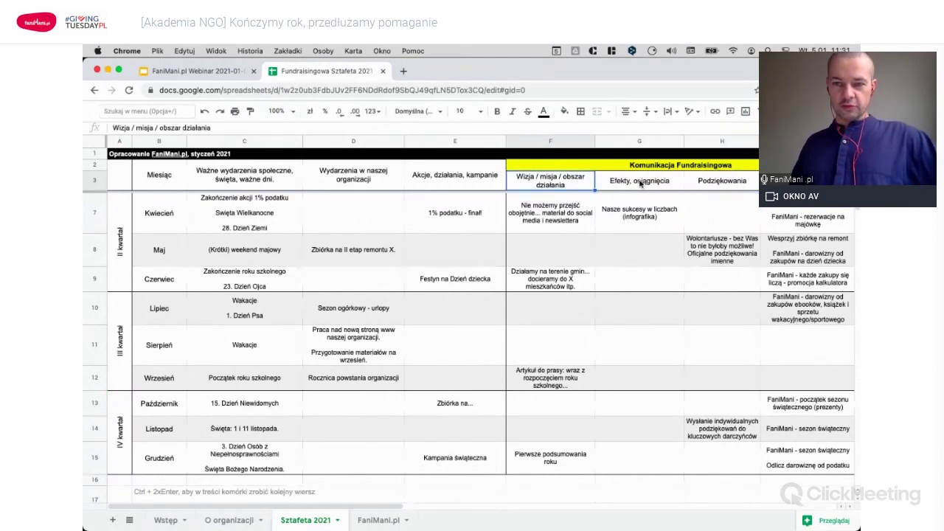
click(565, 141)
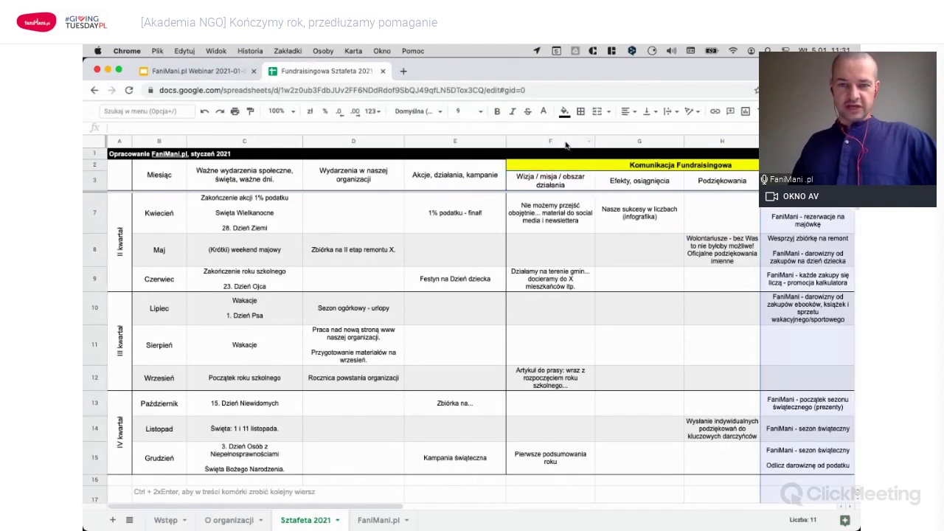
click(575, 183)
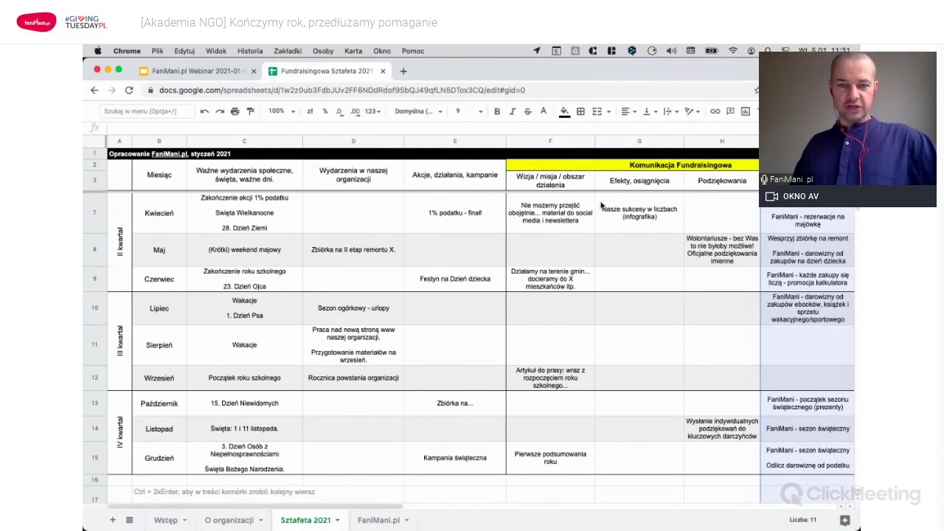
click(647, 187)
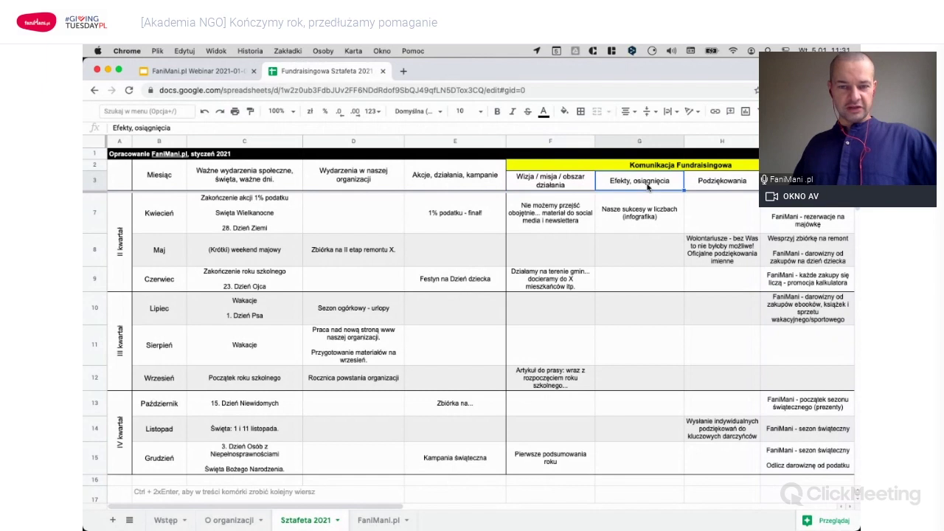
Examine the April social media and newsletter entry, and go to the January cell of "Akcje, działania, kampanie".
click(560, 230)
scroll(563, 251, up, 3)
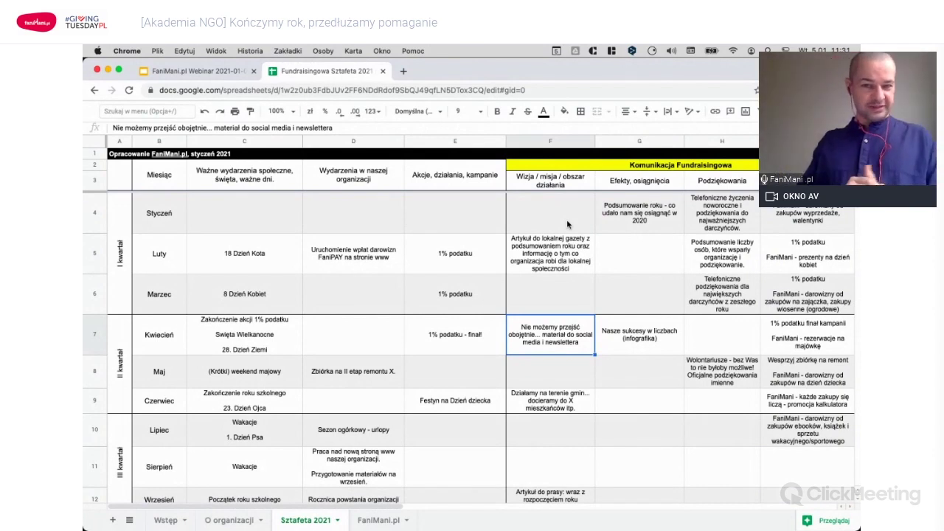
key(Left)
key(Up)
key(Up)
key(Up)
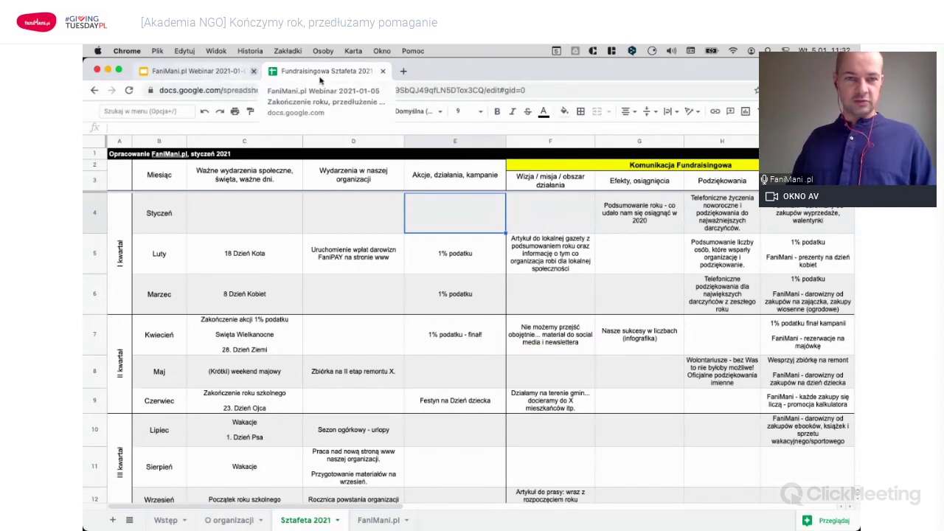
Copy the spreadsheet's web address, switch to the other open application, and return to the browser.
click(445, 87)
key(super+c)
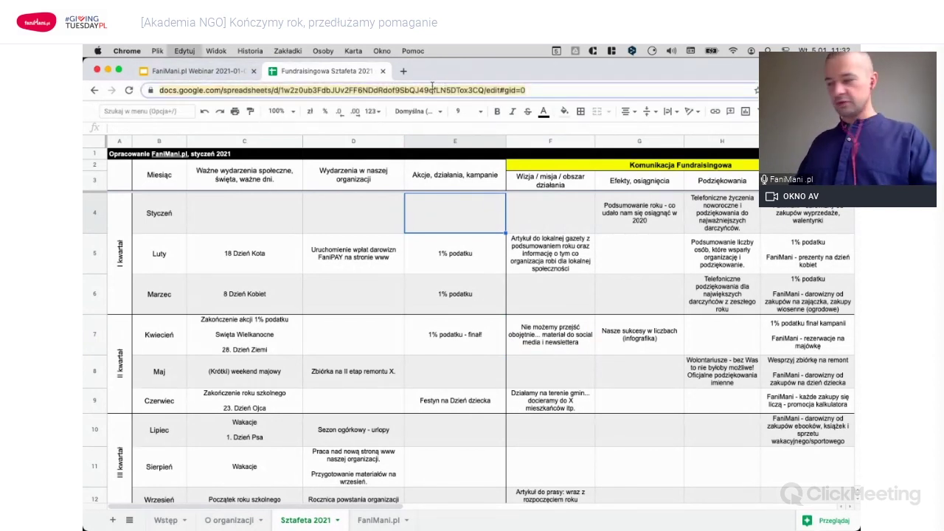
key(super+Tab)
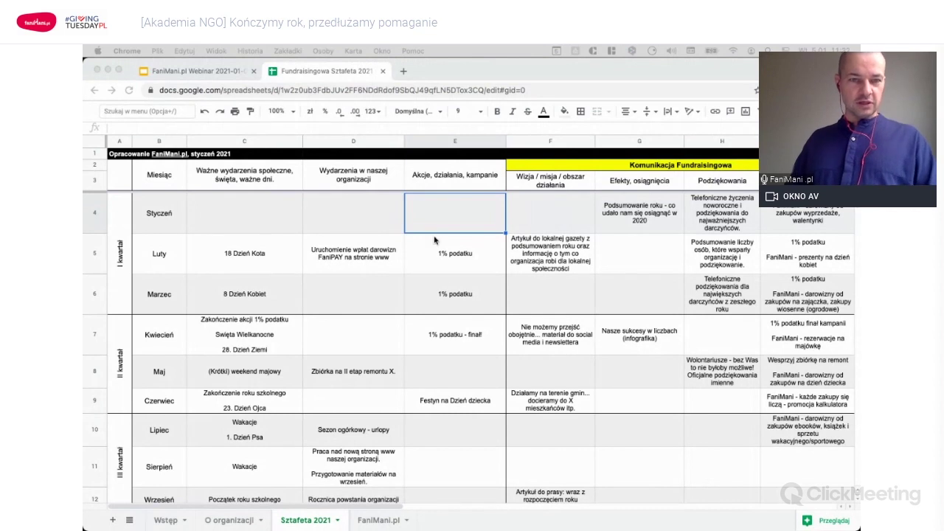
key(super+Tab)
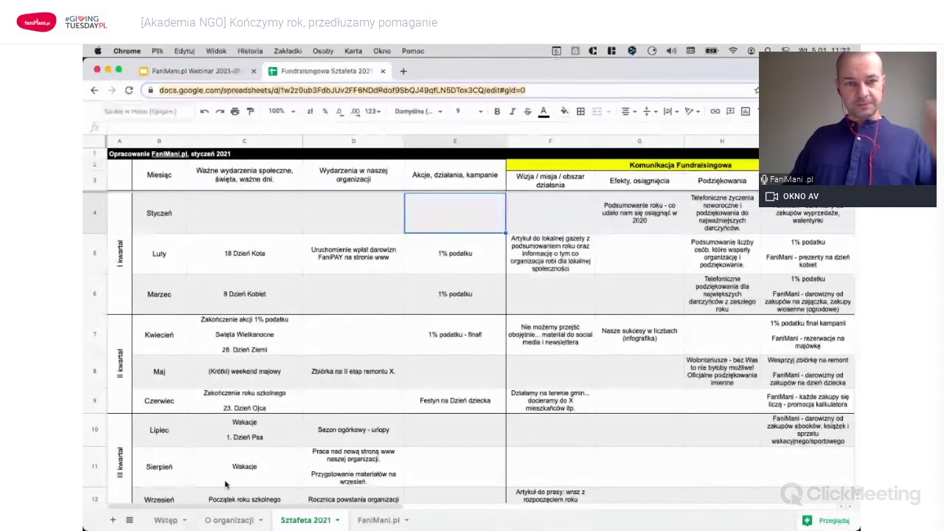
Switch to the webinar presentation in Google Slides and start the slideshow from slide 7, the "Narzędzia Fundraisingu w Polsce" ebook.
click(220, 72)
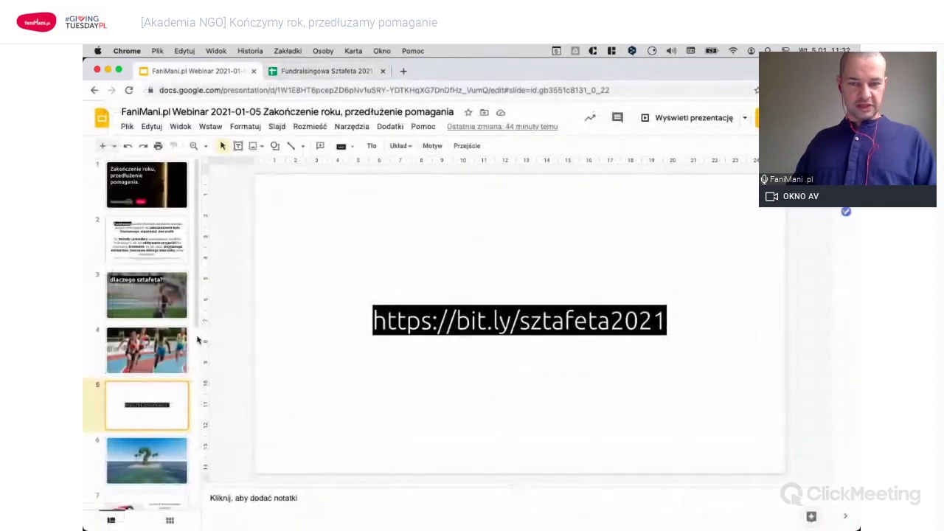
scroll(147, 411, down, 4)
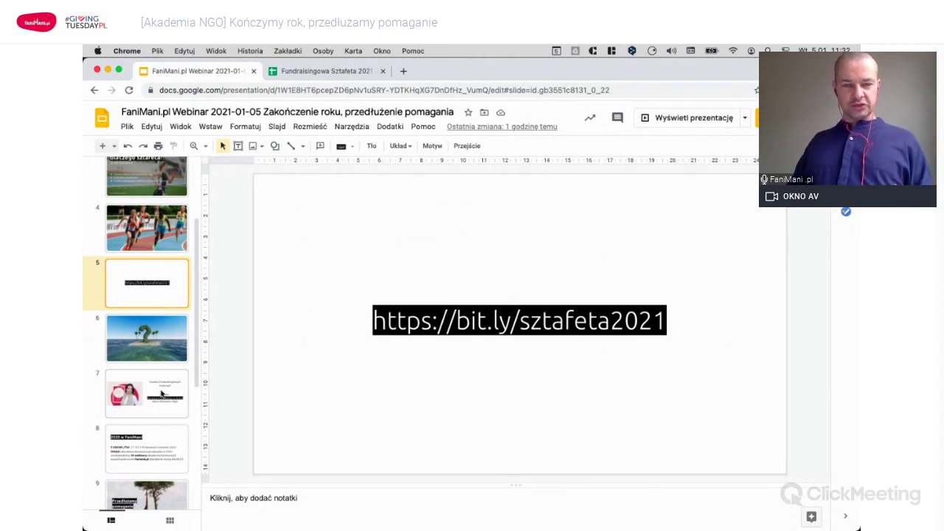
click(162, 393)
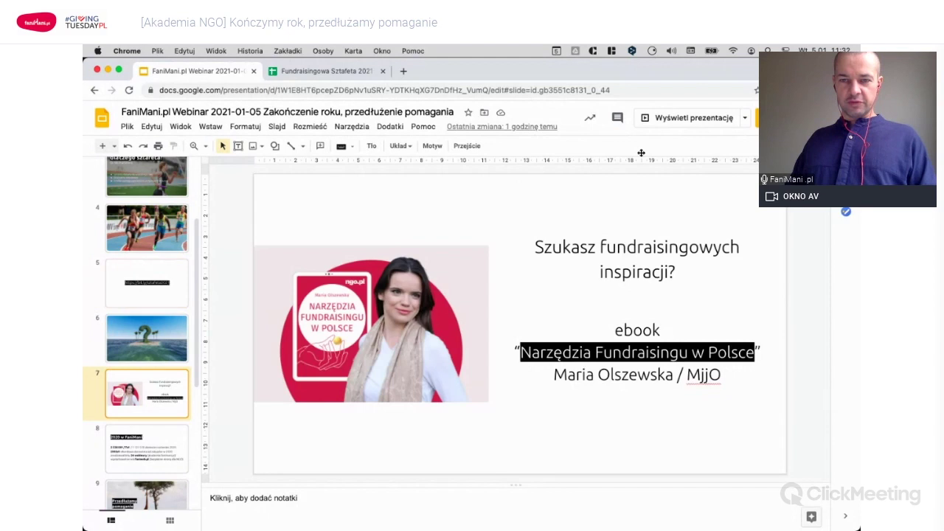
click(689, 118)
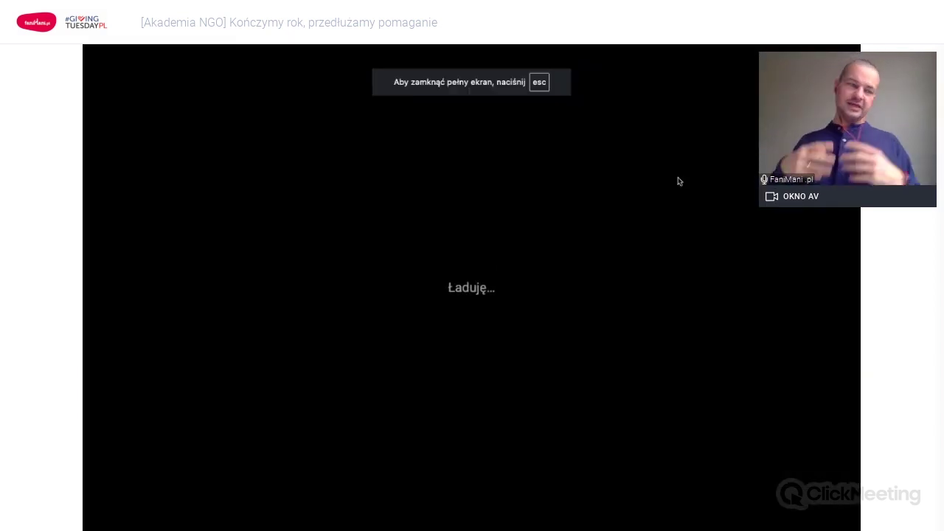